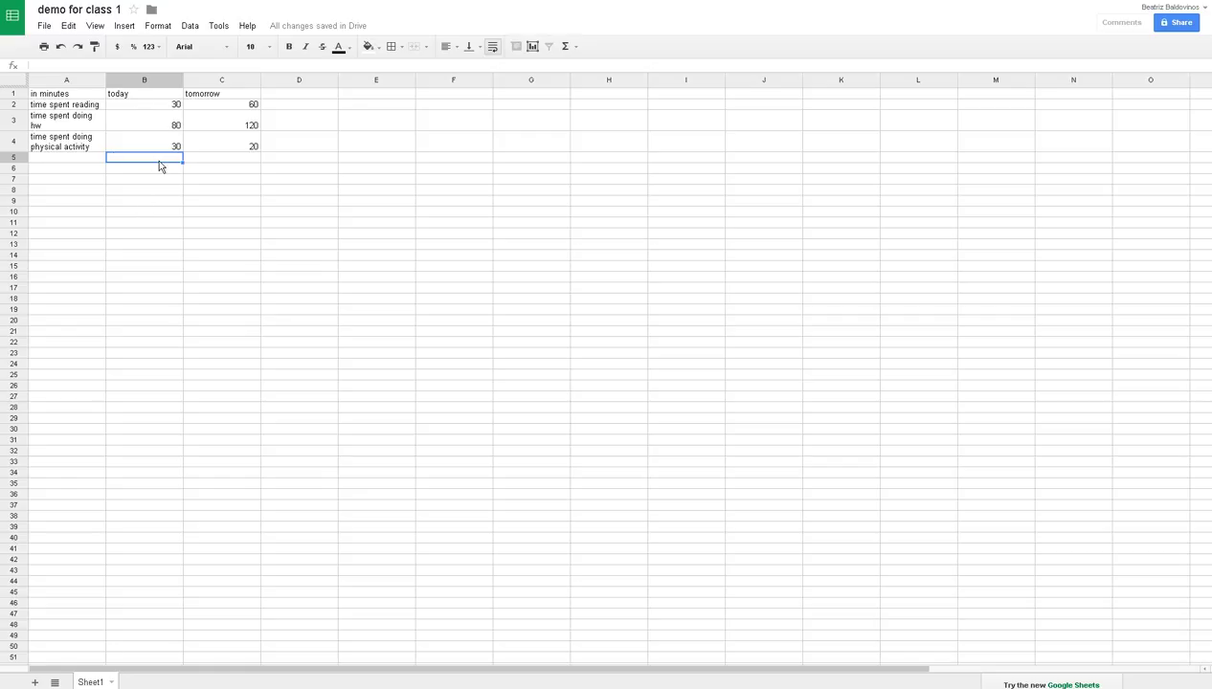
Enter the formula =B4+B3 in cell B5 to add today's physical activity and homework minutes
{"action": "type", "text": "="}
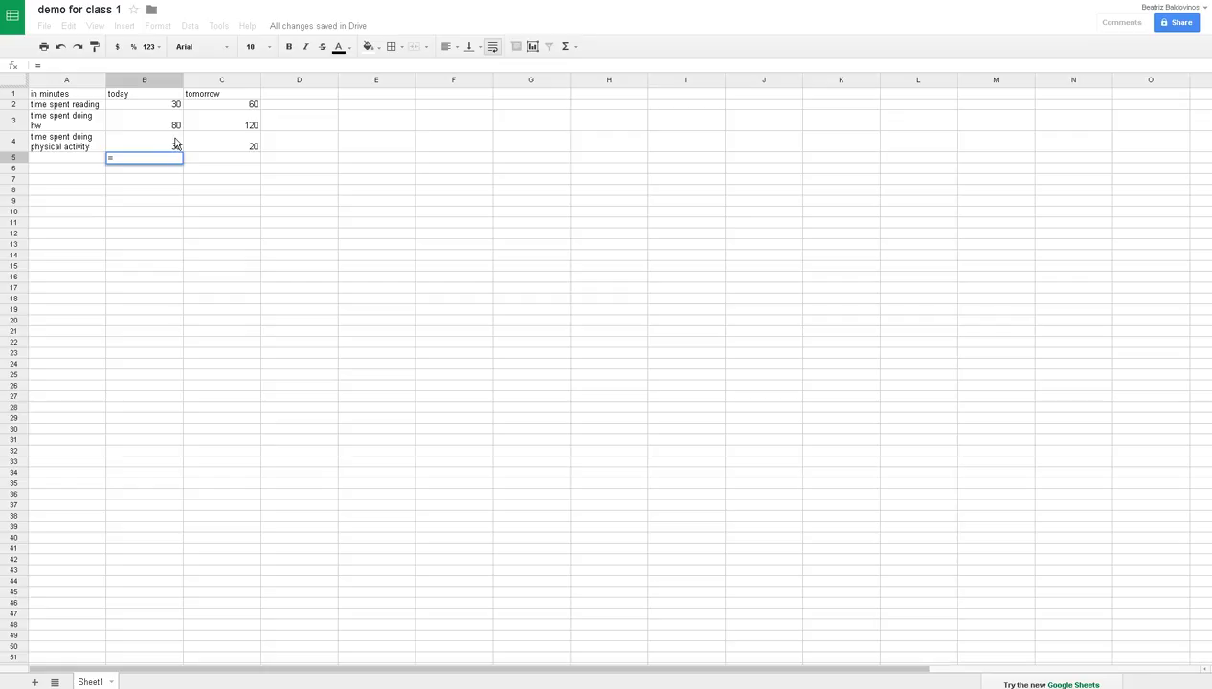
{"action": "type", "text": "B"}
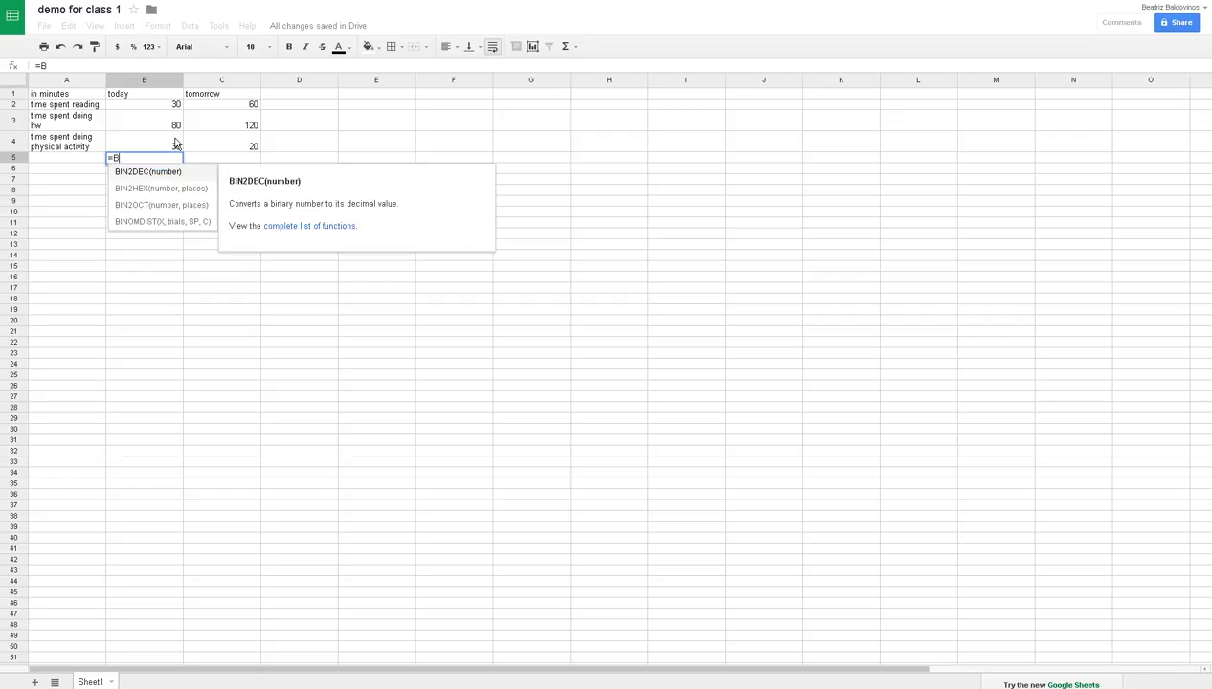
{"action": "type", "text": "4"}
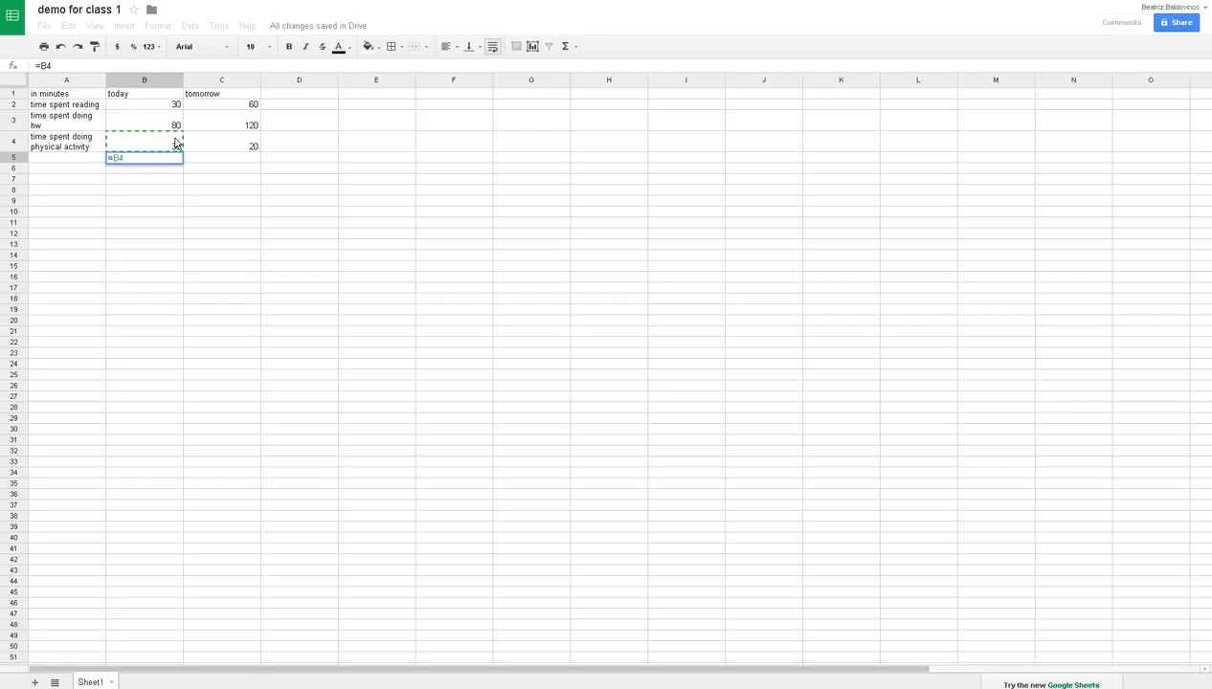
{"action": "type", "text": "+B"}
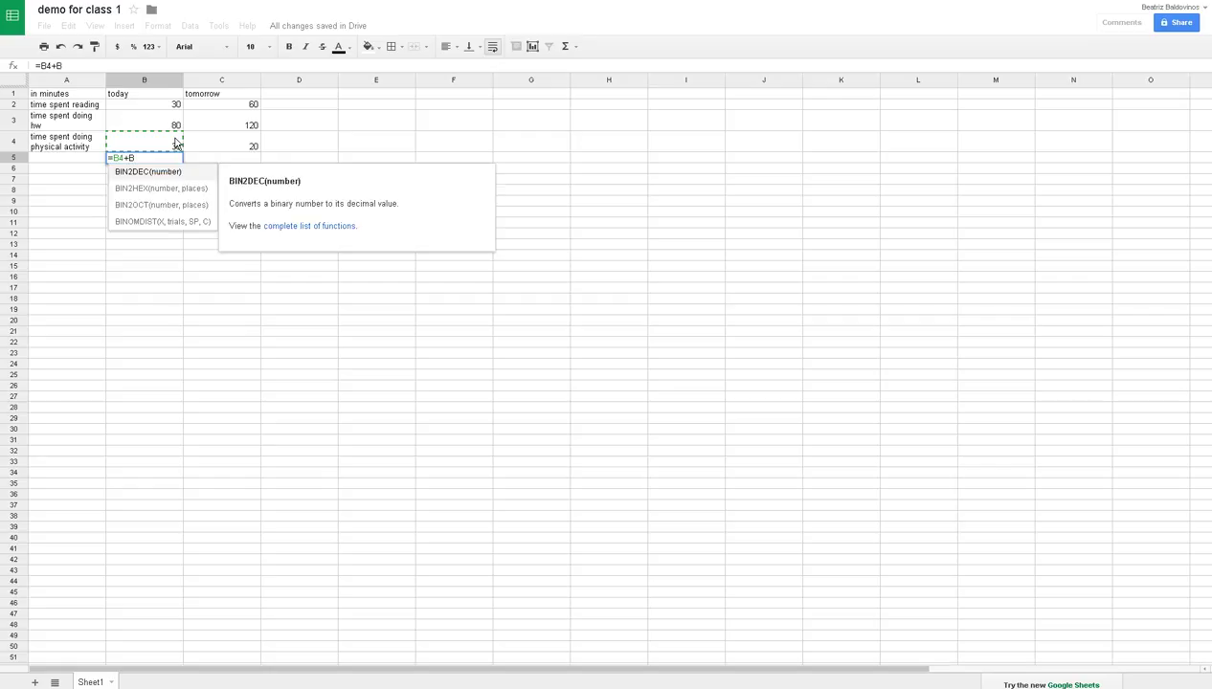
{"action": "type", "text": "3"}
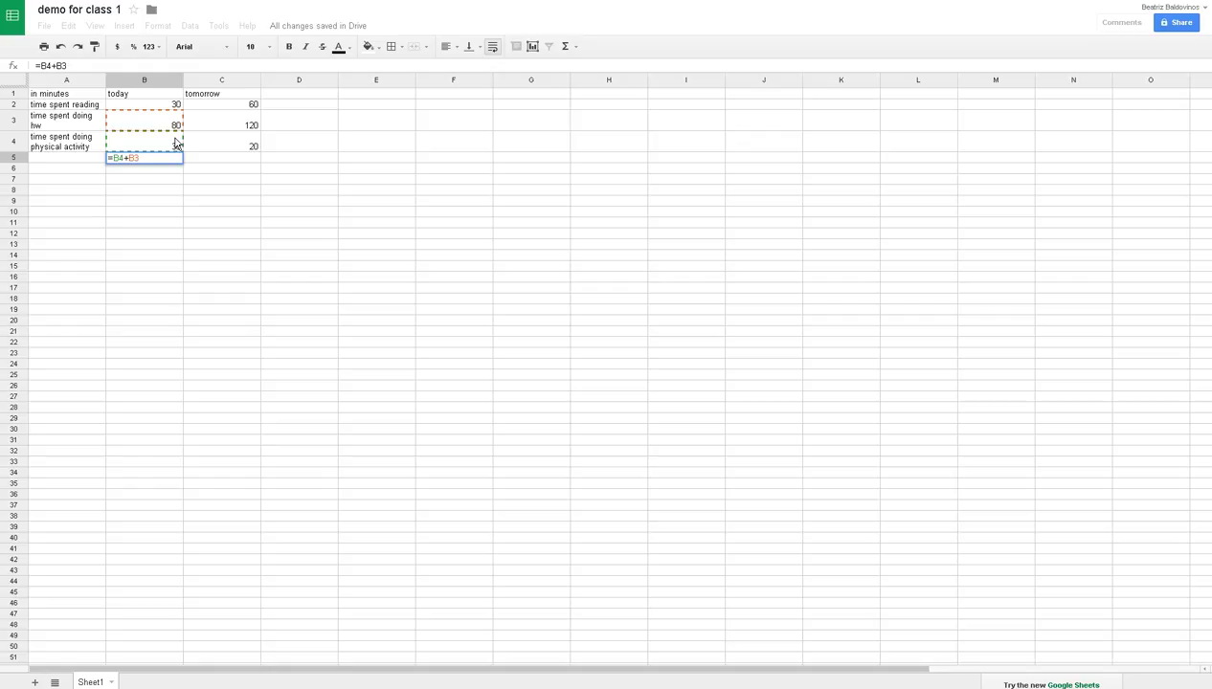
{"action": "key", "text": "Return"}
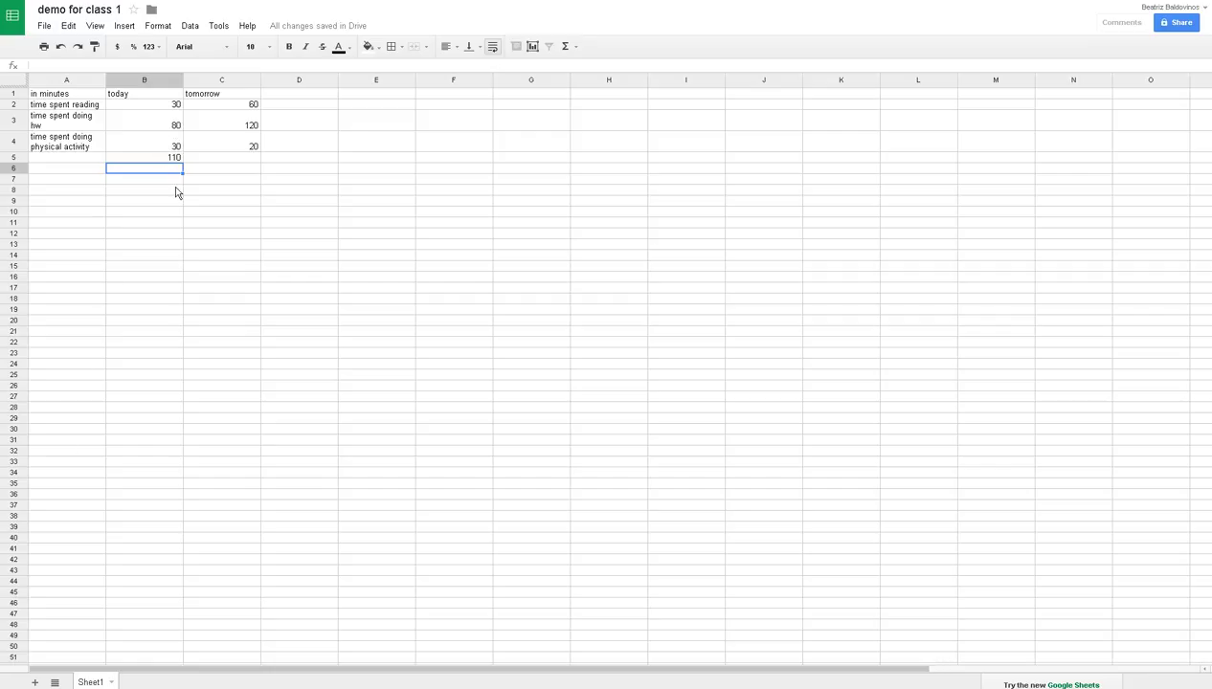
Set today's time spent doing physical activity in cell B4 to 40
{"action": "left_click", "coordinate": [177, 141]}
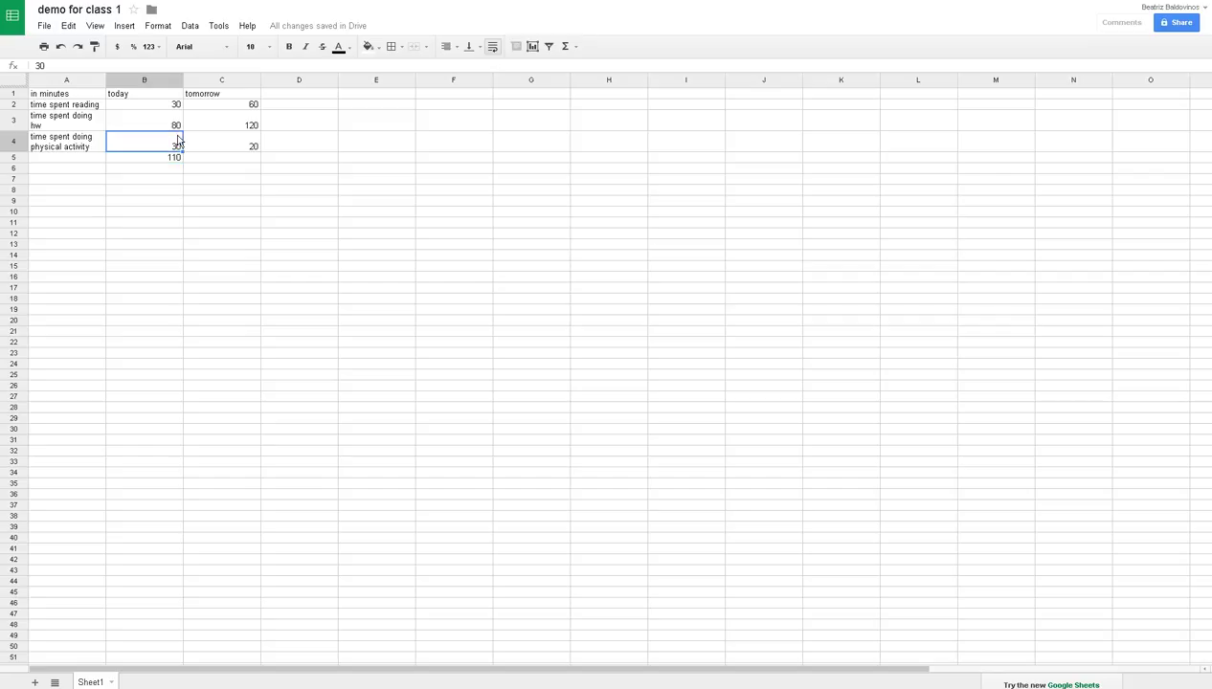
{"action": "key", "text": "Delete"}
{"action": "type", "text": "40"}
{"action": "key", "text": "Return"}
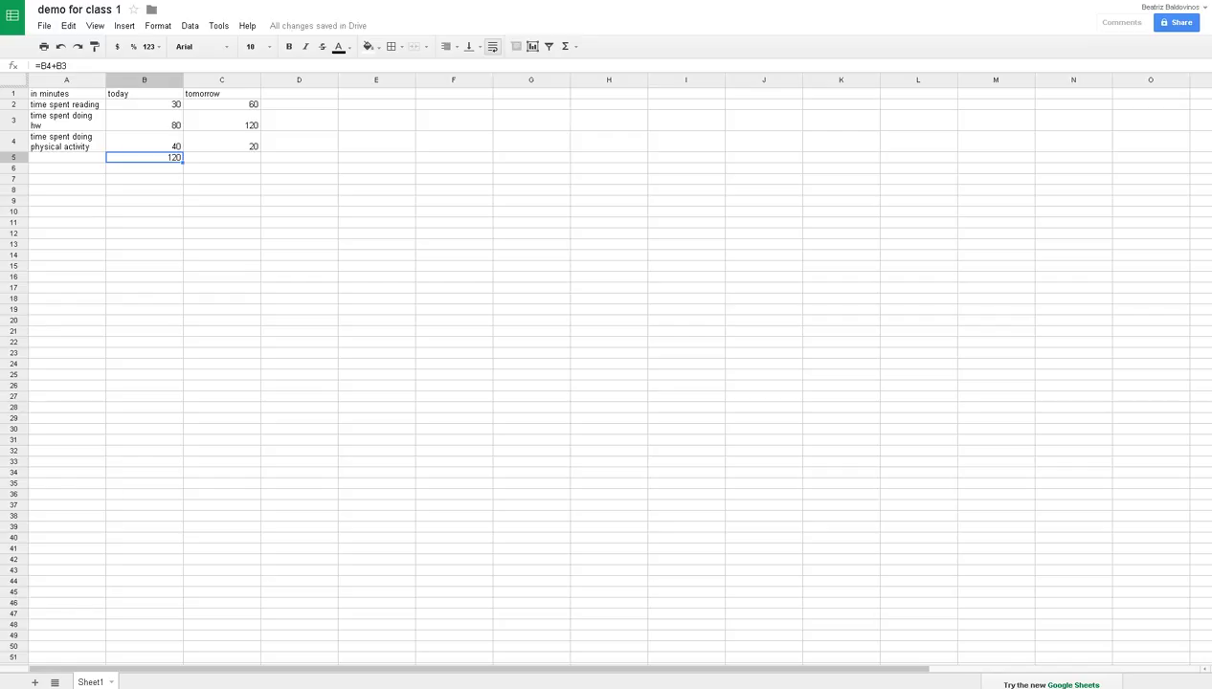
Enter the formula =C2+C3+C4 in cell C5 to total the tomorrow column
{"action": "left_click", "coordinate": [214, 150]}
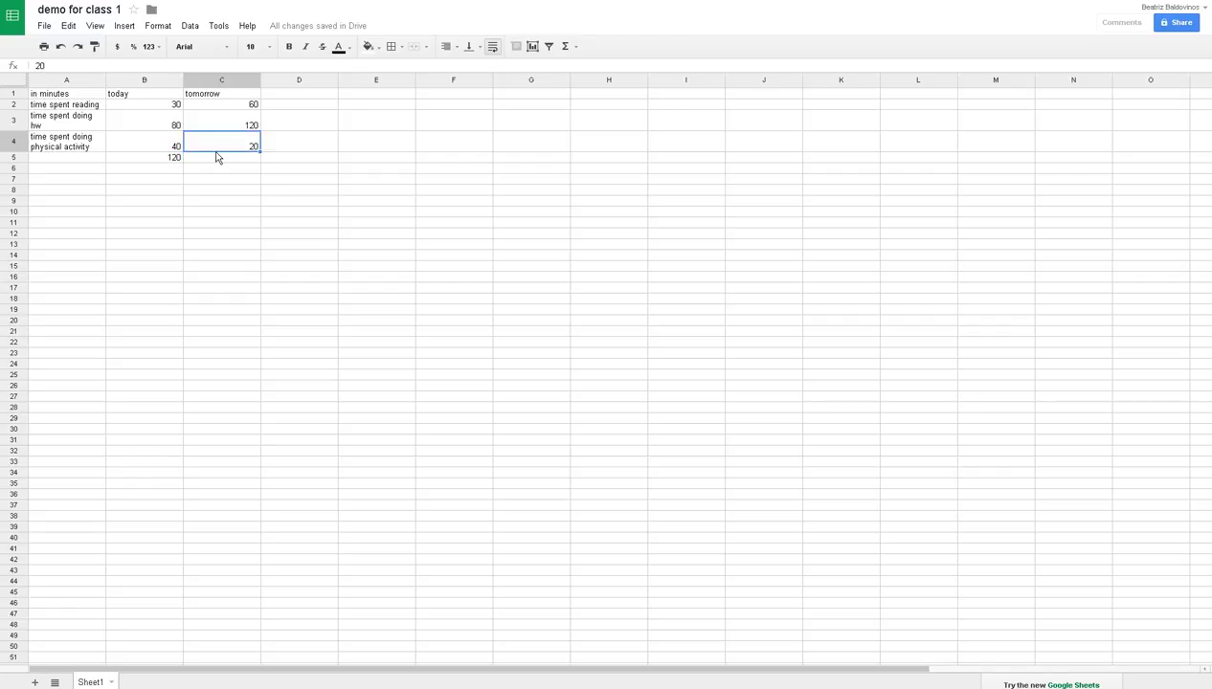
{"action": "left_click", "coordinate": [233, 160]}
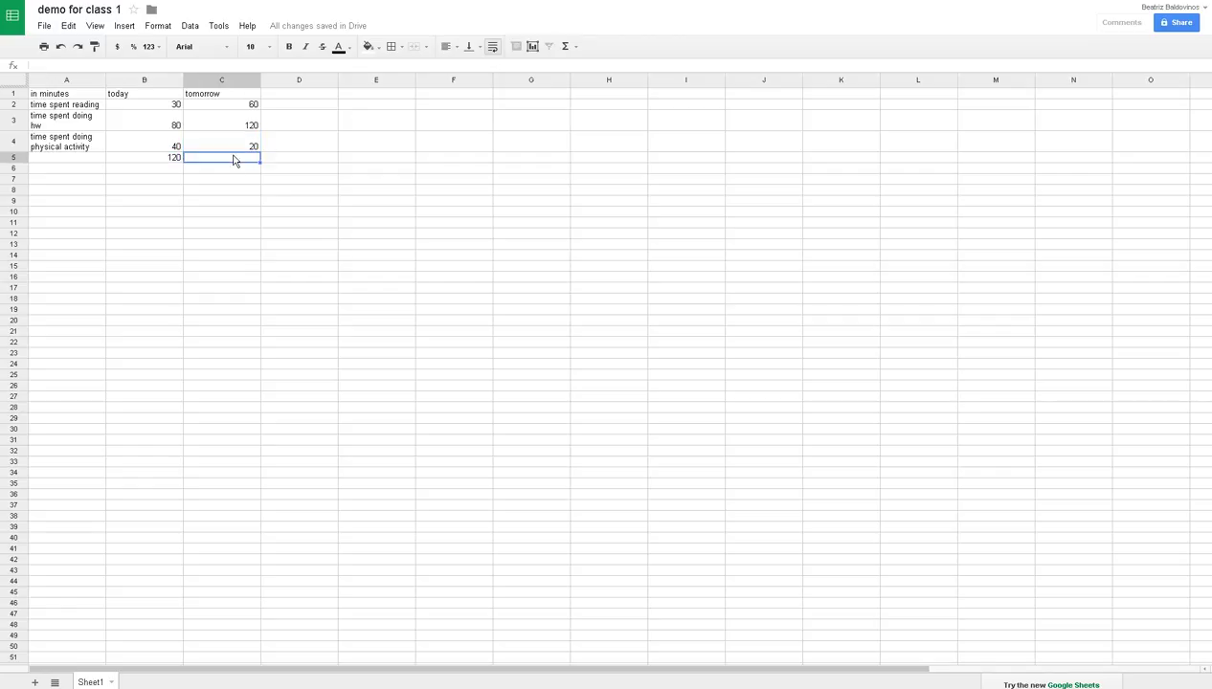
{"action": "type", "text": "="}
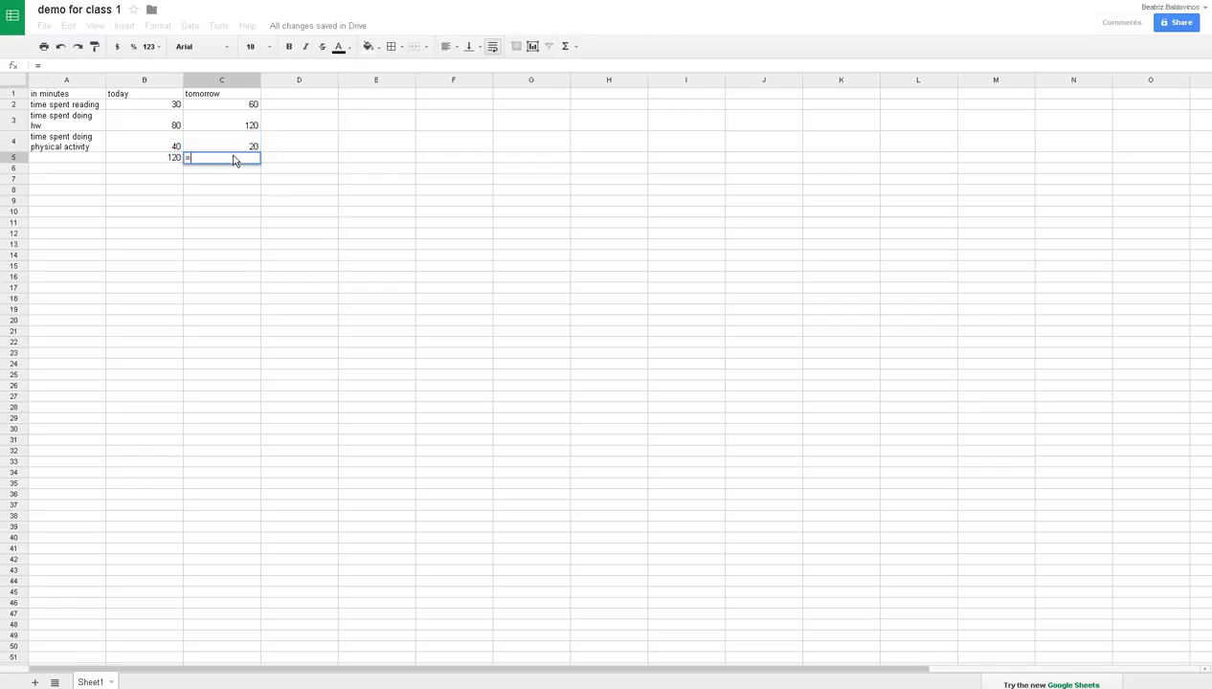
{"action": "left_click", "coordinate": [252, 105]}
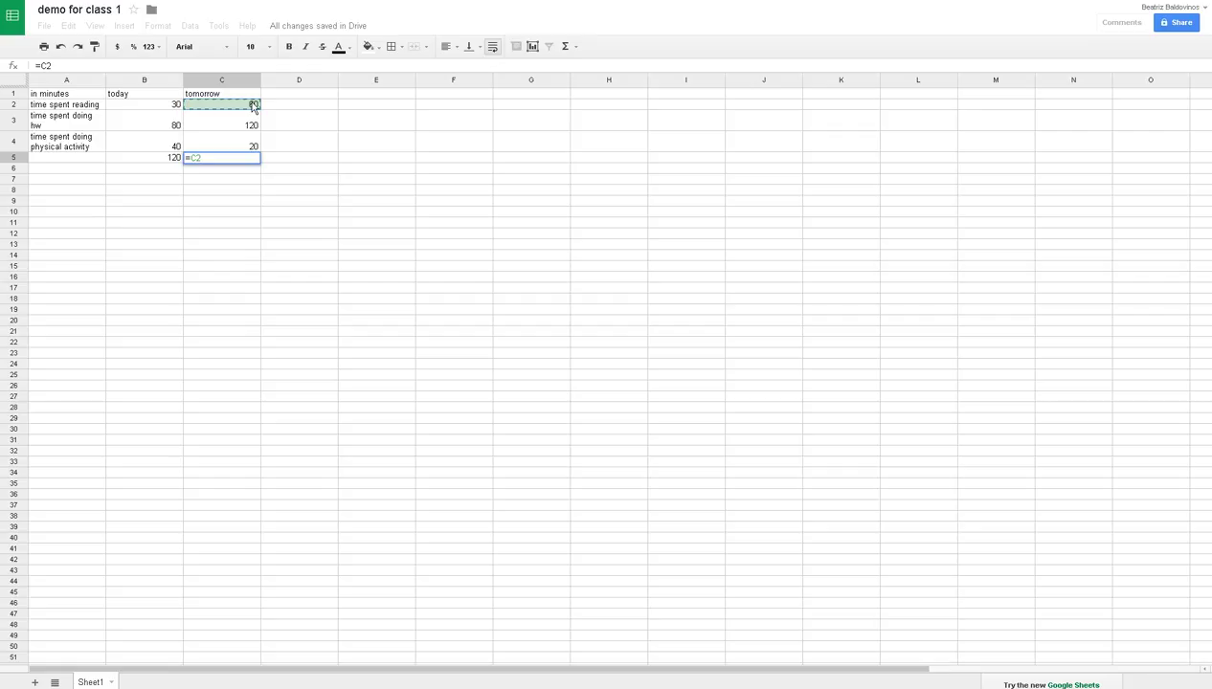
{"action": "type", "text": "+"}
{"action": "left_click", "coordinate": [253, 126]}
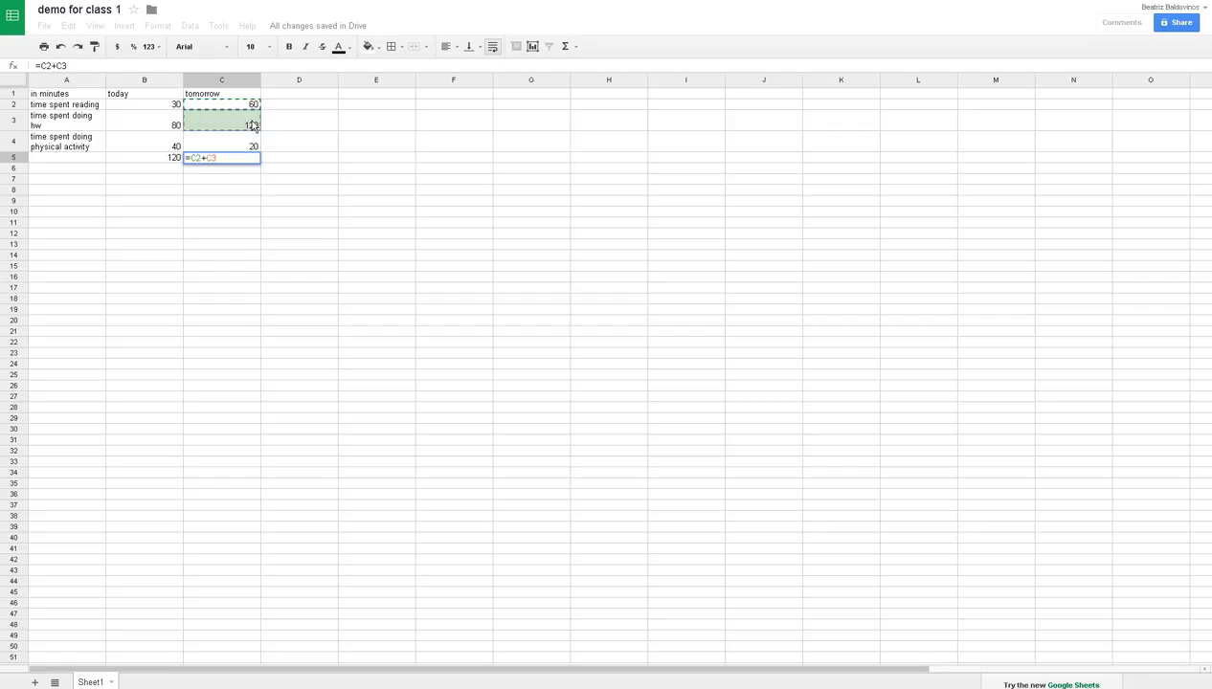
{"action": "type", "text": "+"}
{"action": "left_click", "coordinate": [247, 146]}
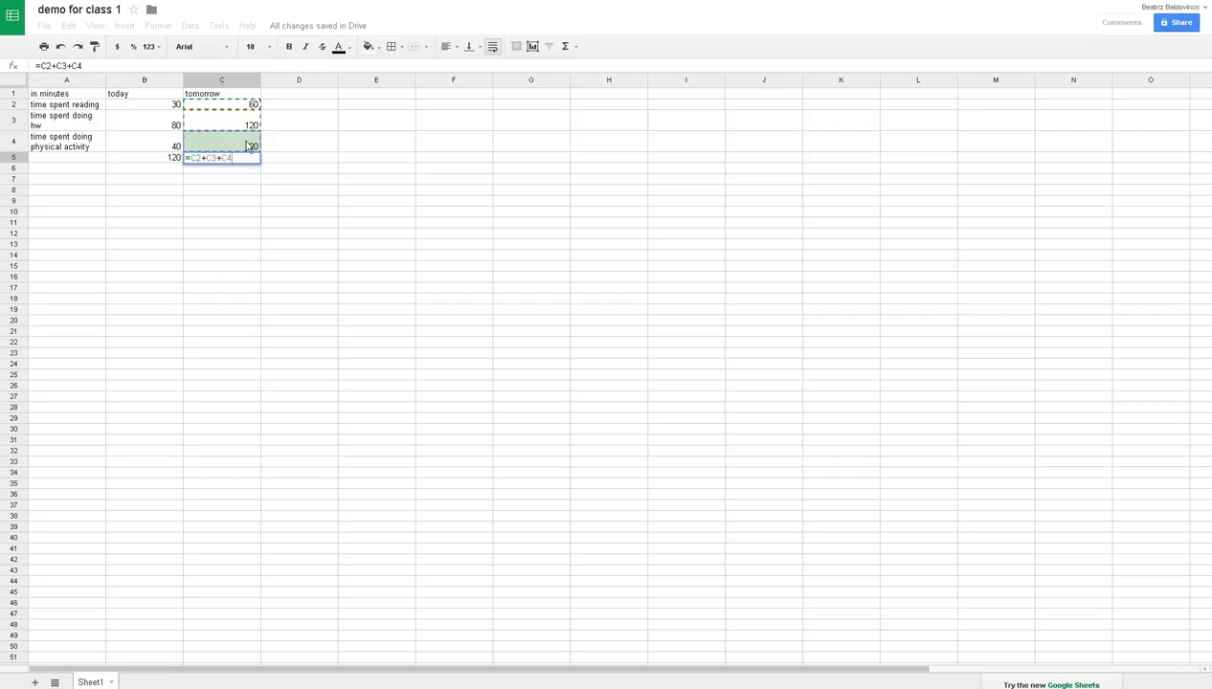
{"action": "key", "text": "Return"}
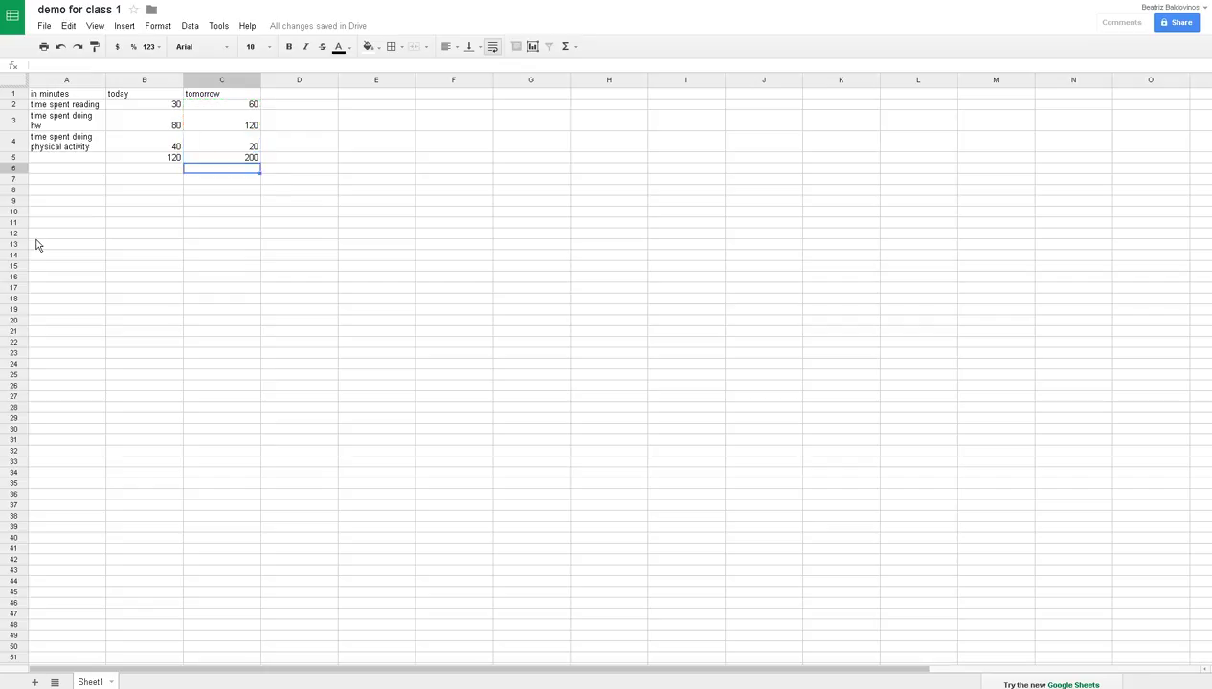
Extend the formula in cell B5 to =B4+B3+B2 so it also includes today's reading time
{"action": "left_click", "coordinate": [129, 160]}
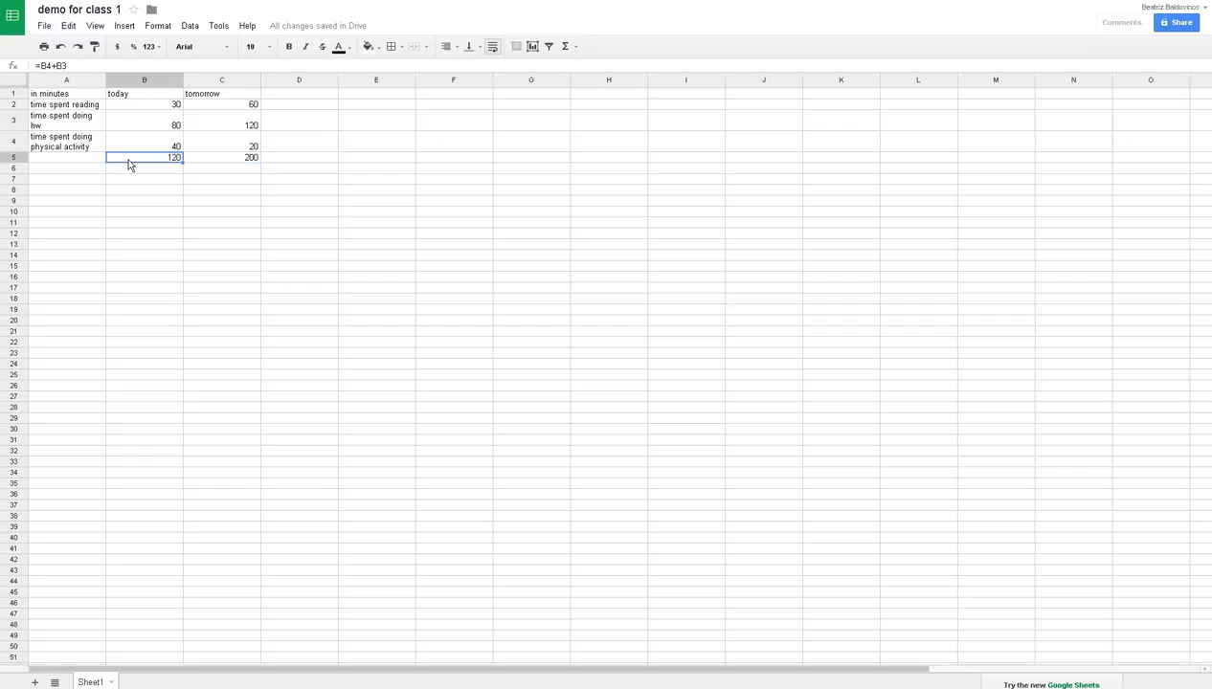
{"action": "double_click", "coordinate": [129, 160]}
{"action": "left_click", "coordinate": [158, 109]}
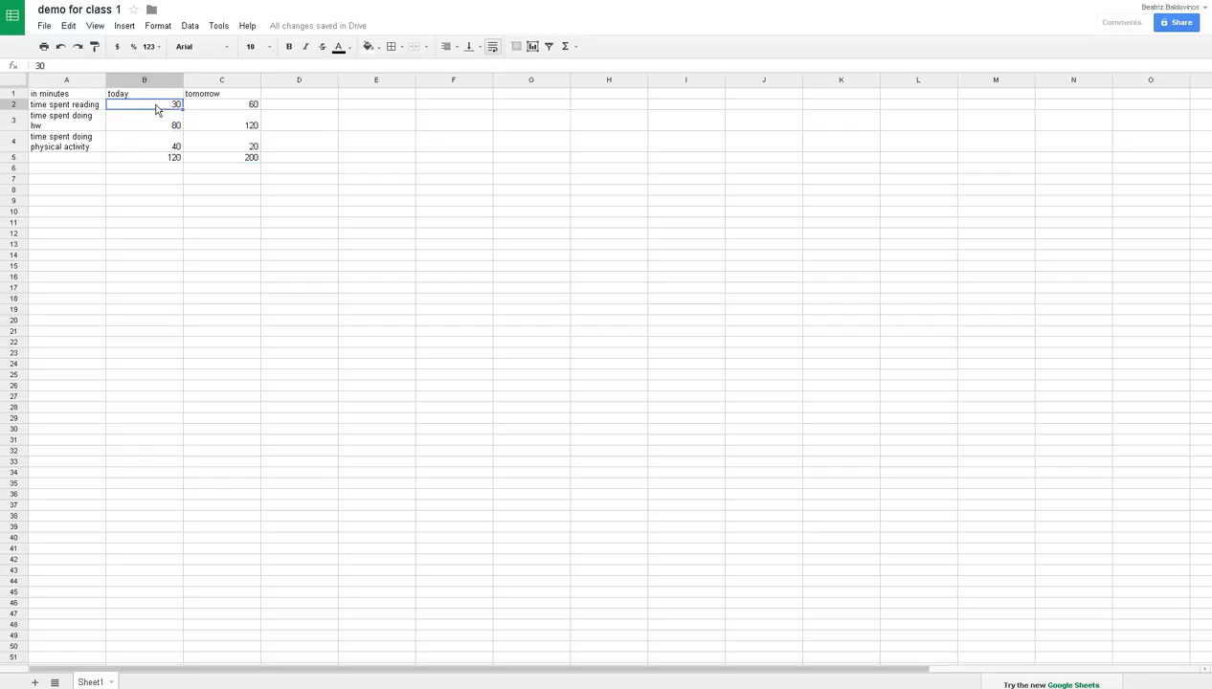
{"action": "left_click", "coordinate": [167, 159]}
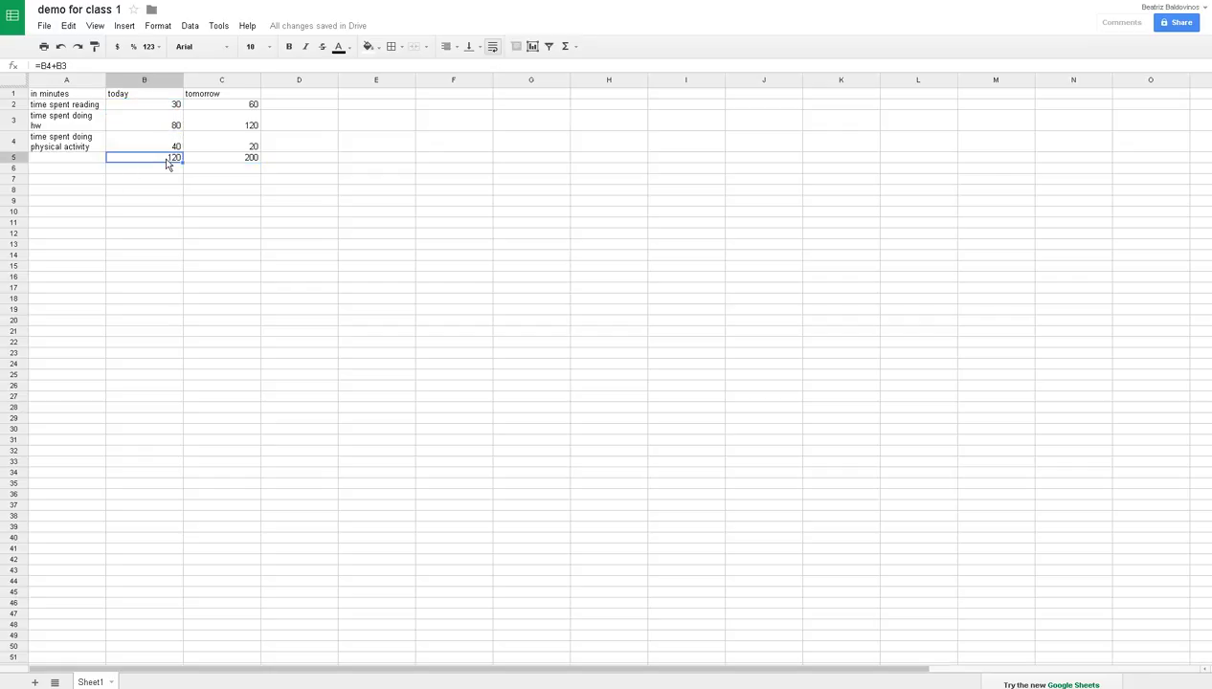
{"action": "double_click", "coordinate": [166, 159]}
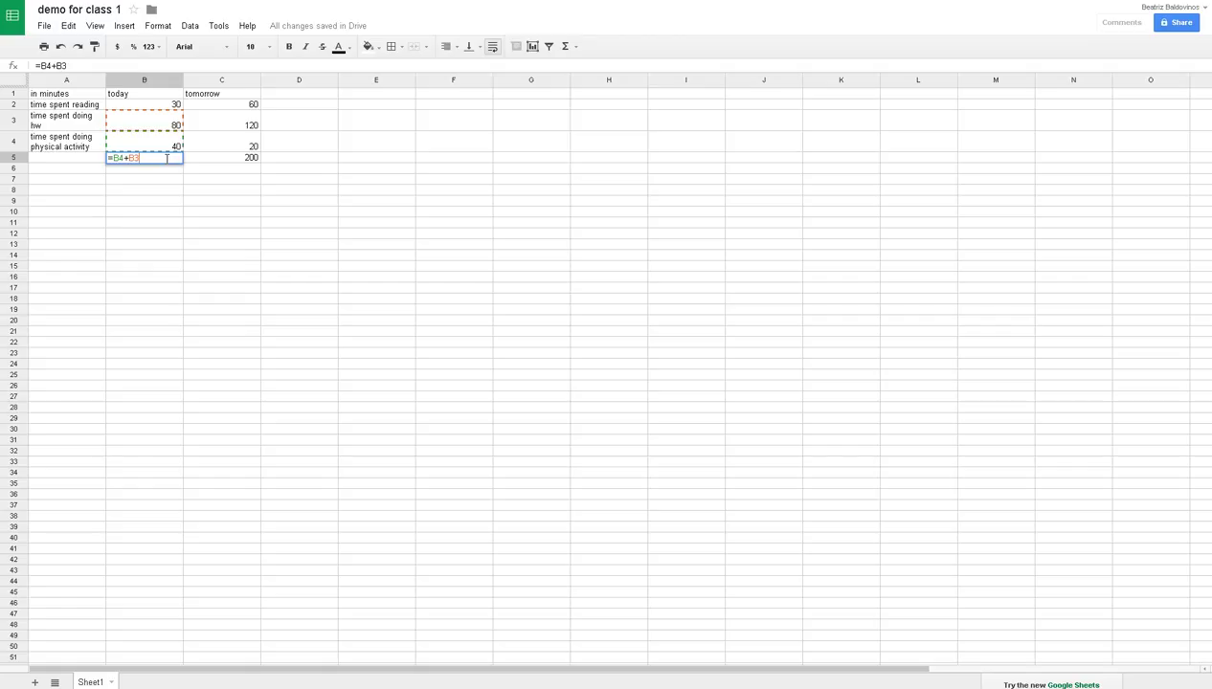
{"action": "type", "text": "+"}
{"action": "left_click", "coordinate": [155, 108]}
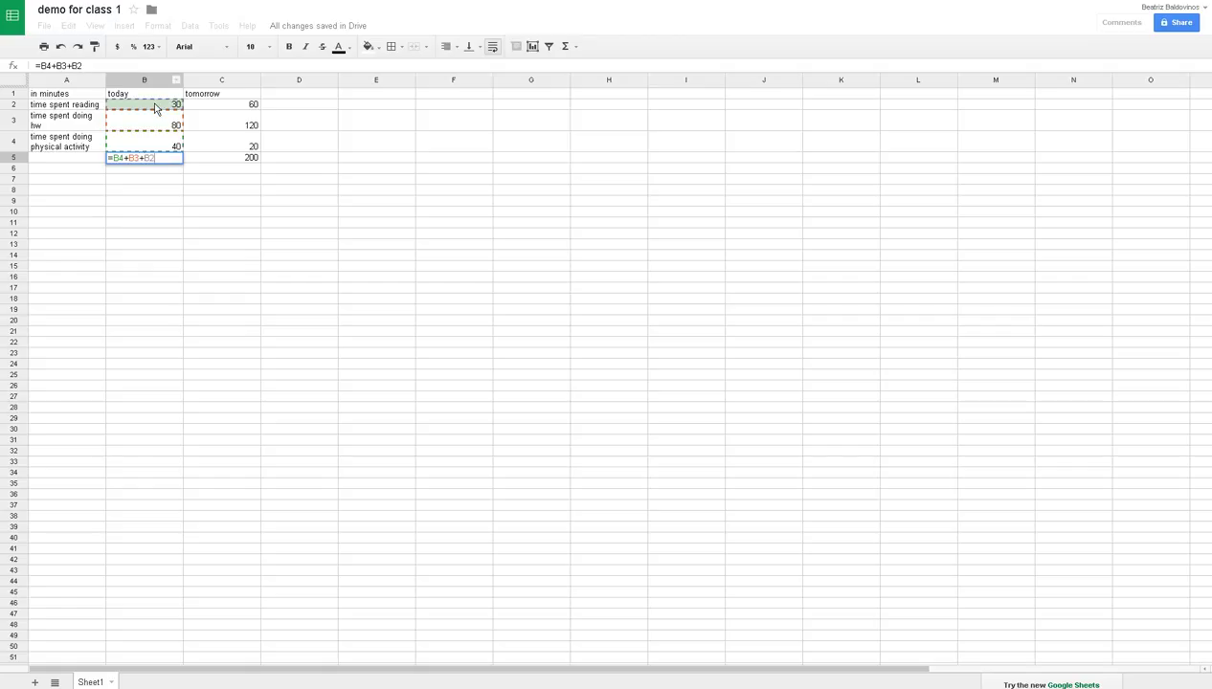
{"action": "key", "text": "Return"}
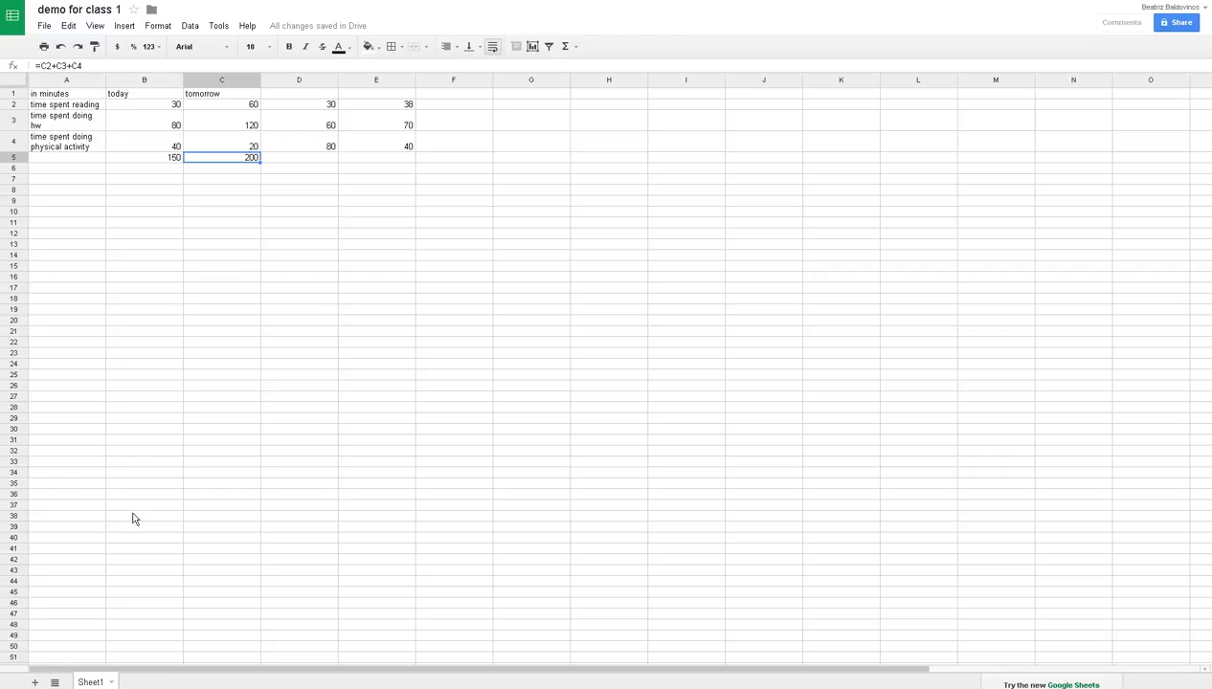
Fill the total formula from cell C5 across to D5 and E5
{"action": "double_click", "coordinate": [246, 163]}
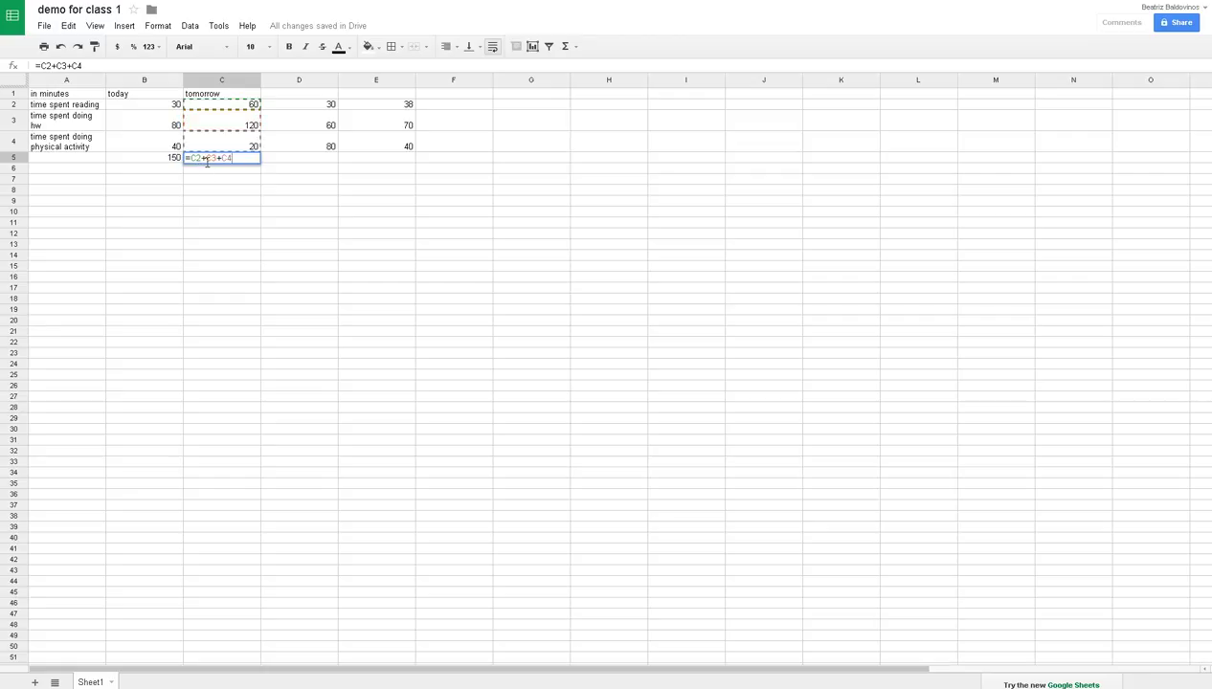
{"action": "left_click", "coordinate": [263, 162]}
{"action": "left_click", "coordinate": [256, 160]}
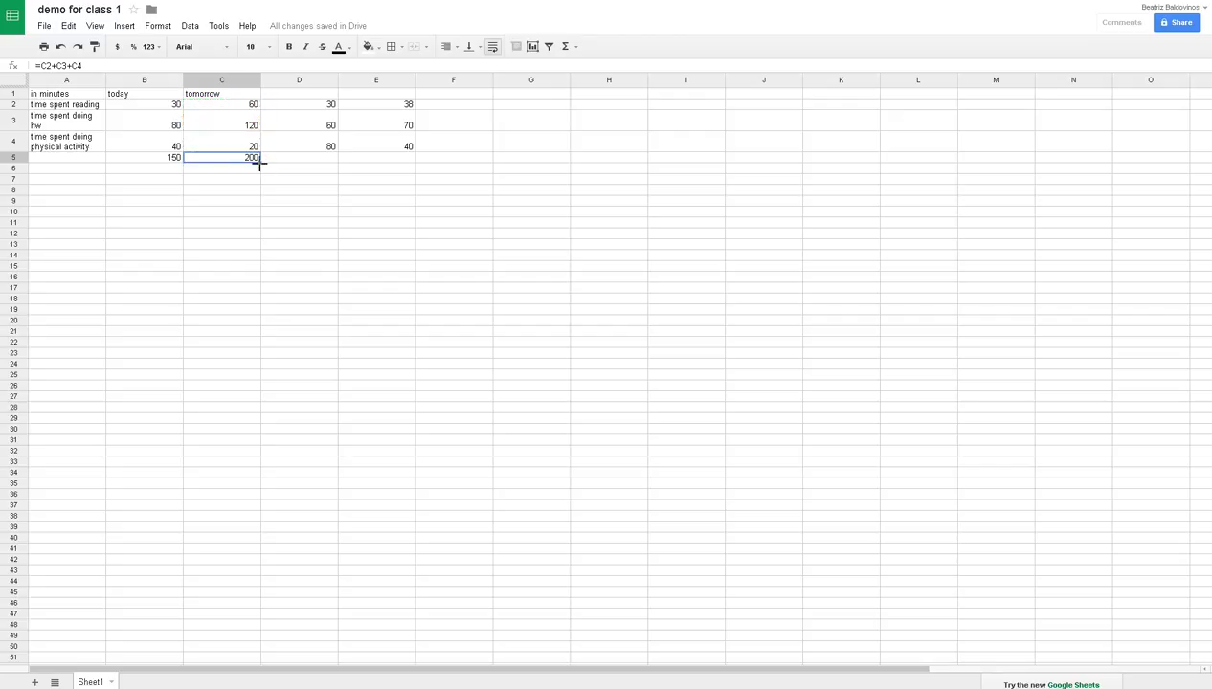
{"action": "left_click_drag", "start_coordinate": [259, 163], "coordinate": [400, 160]}
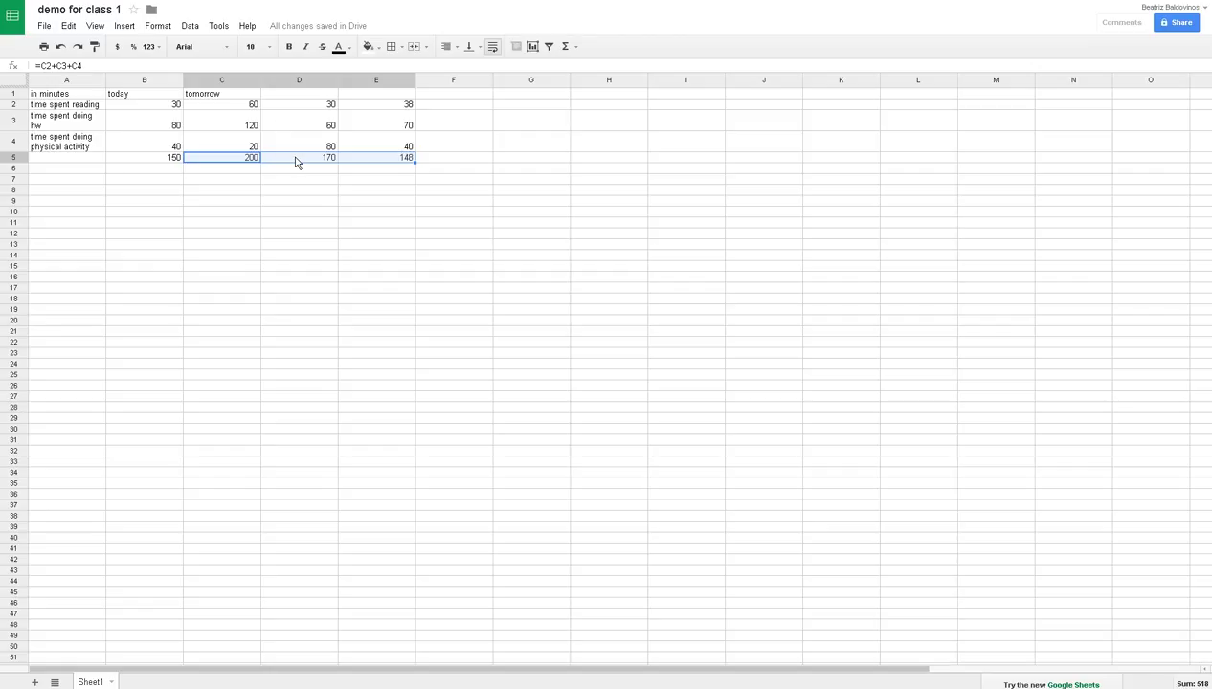
Check the values in D2 to D4 and inspect the copied formulas in D5 and E5
{"action": "left_click", "coordinate": [327, 102]}
{"action": "left_click", "coordinate": [330, 127]}
{"action": "left_click", "coordinate": [330, 143]}
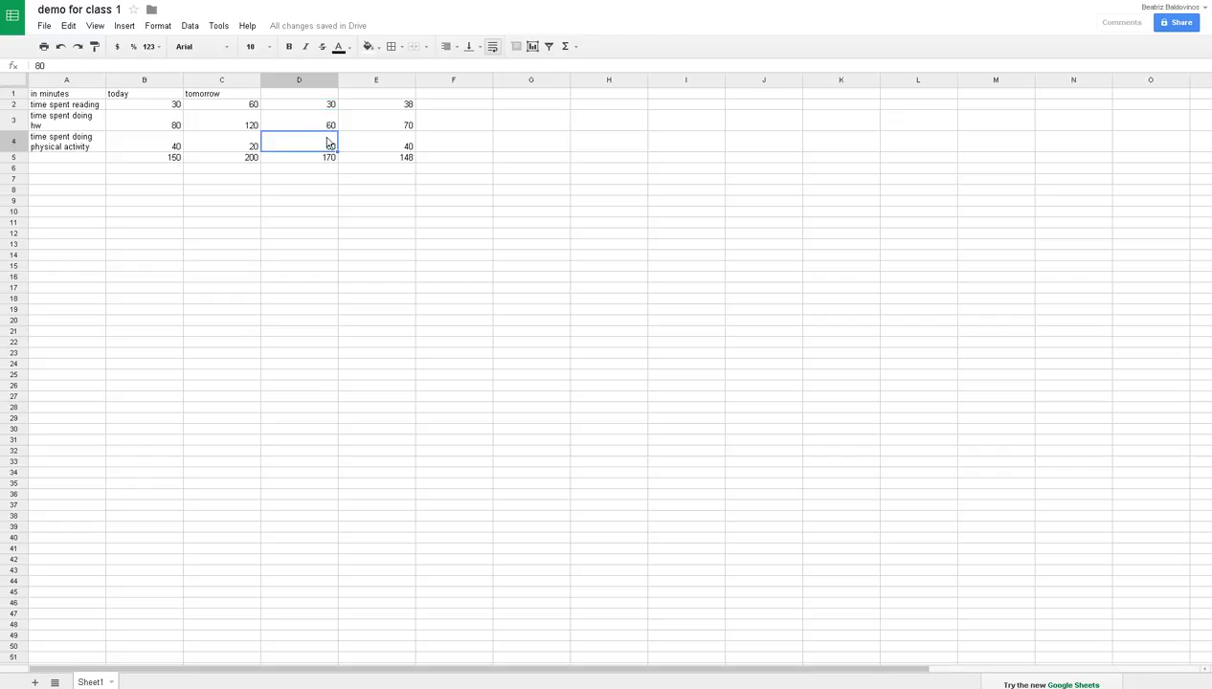
{"action": "left_click", "coordinate": [330, 158]}
{"action": "double_click", "coordinate": [329, 159]}
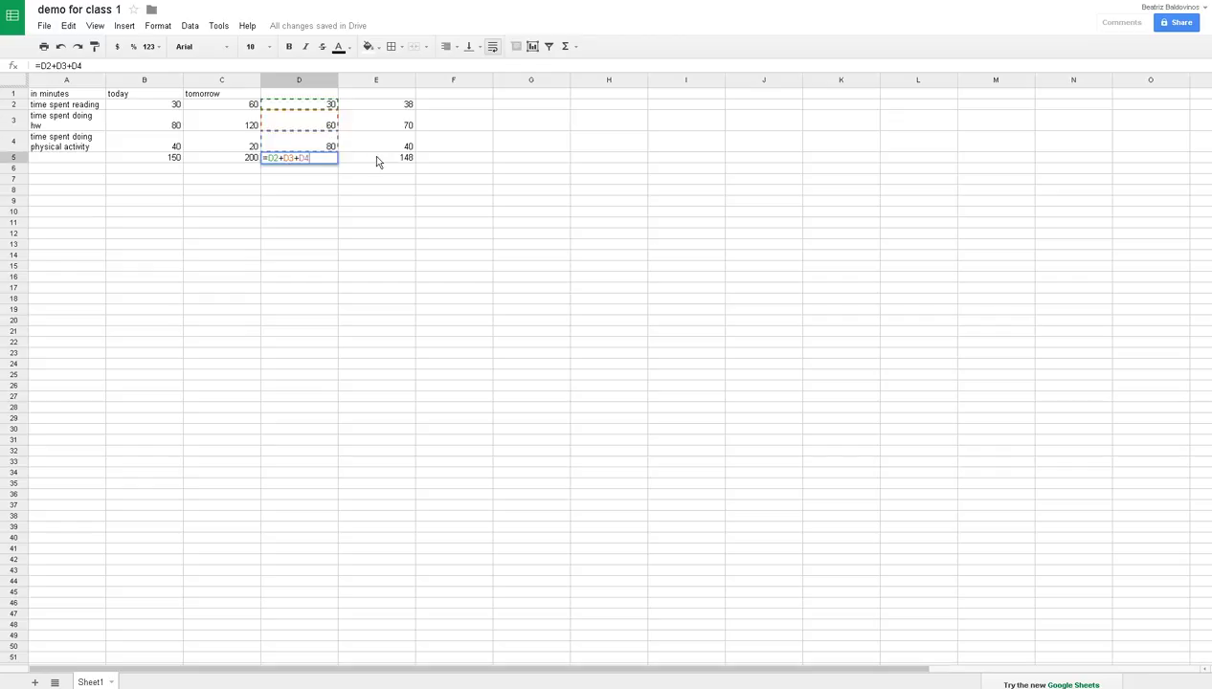
{"action": "left_click", "coordinate": [377, 160]}
{"action": "double_click", "coordinate": [377, 160]}
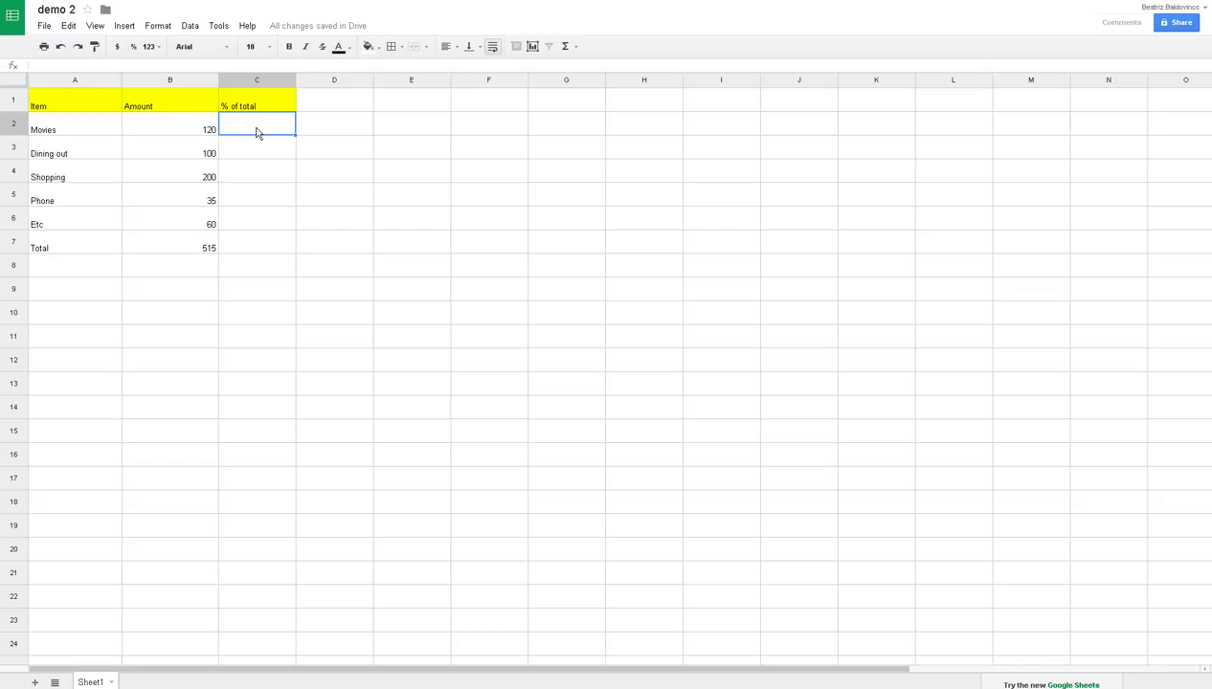
In the demo 2 spreadsheet, enter =B2/B7 in cell C2 and fill the formula down through C7
{"action": "type", "text": "="}
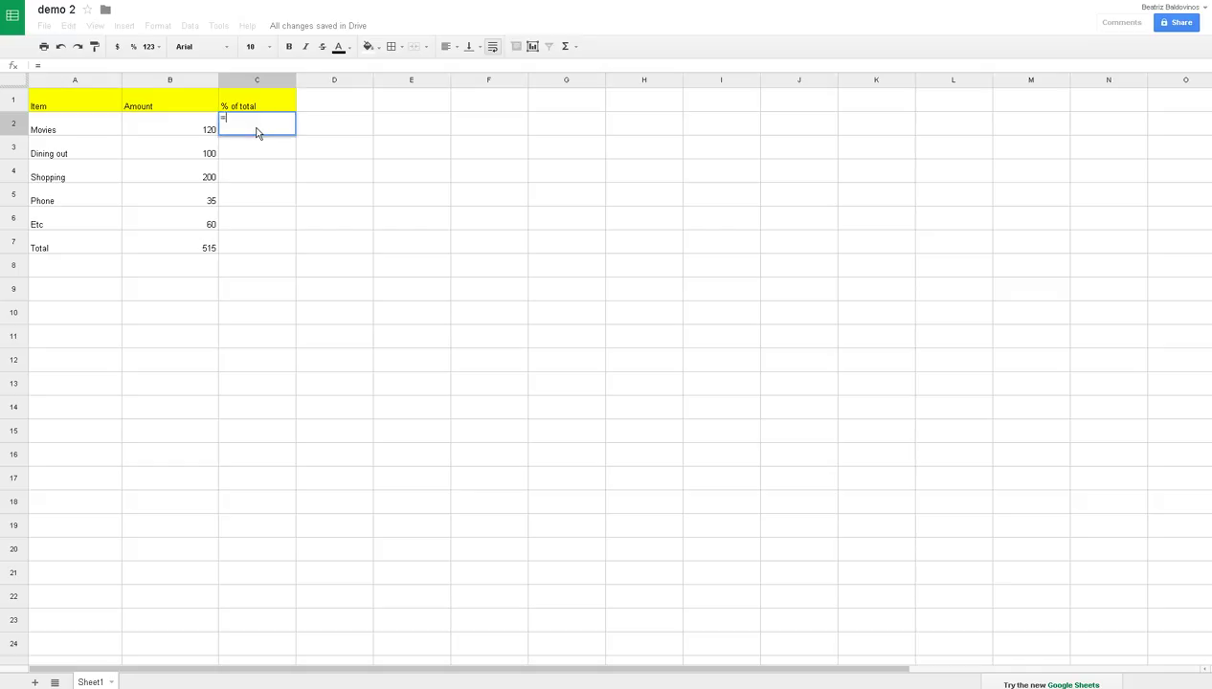
{"action": "left_click", "coordinate": [192, 125]}
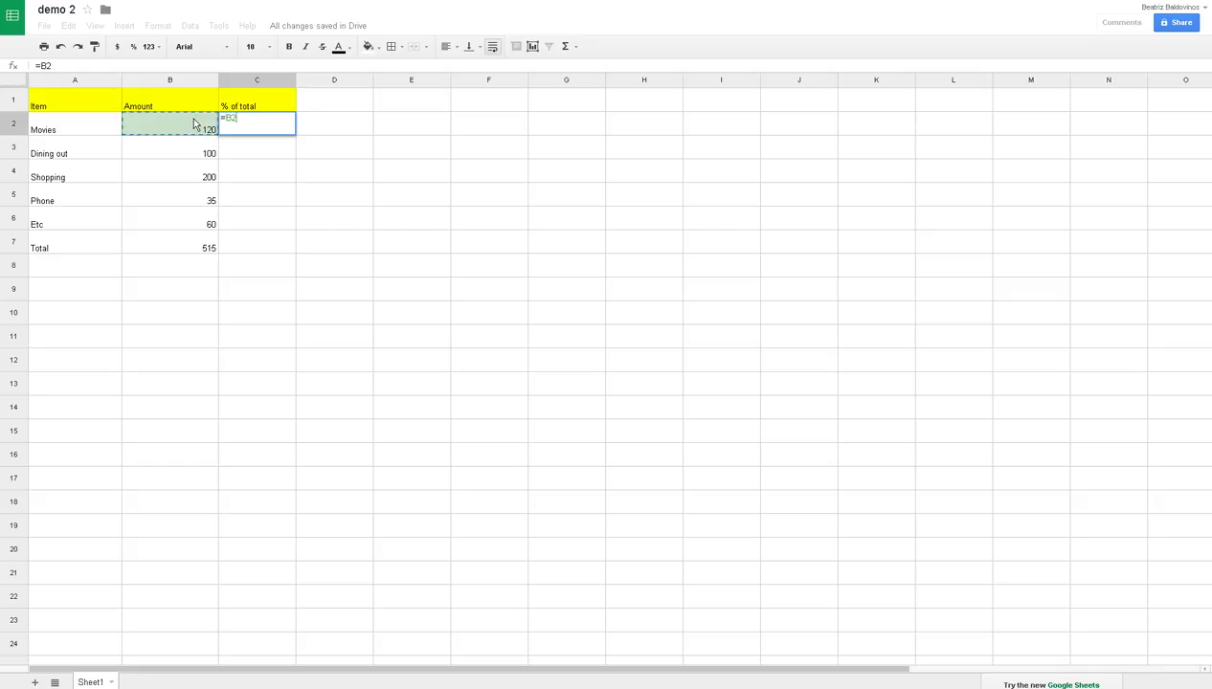
{"action": "type", "text": "/"}
{"action": "left_click", "coordinate": [201, 248]}
{"action": "key", "text": "Return"}
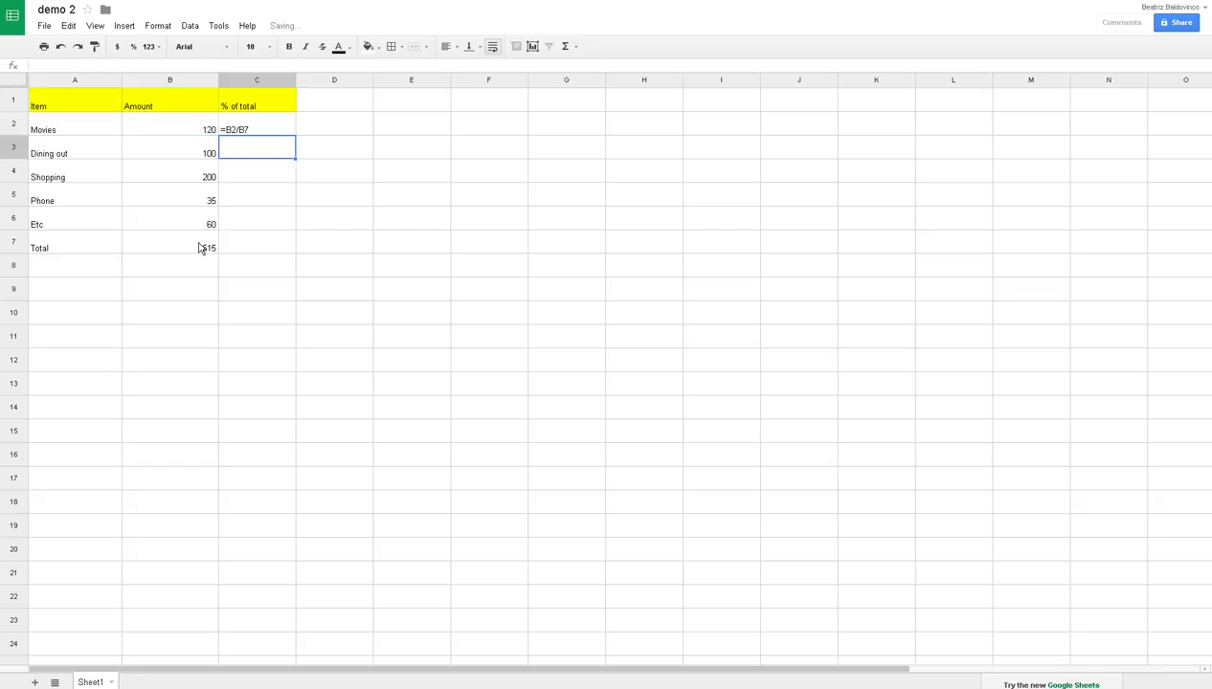
{"action": "left_click", "coordinate": [265, 131]}
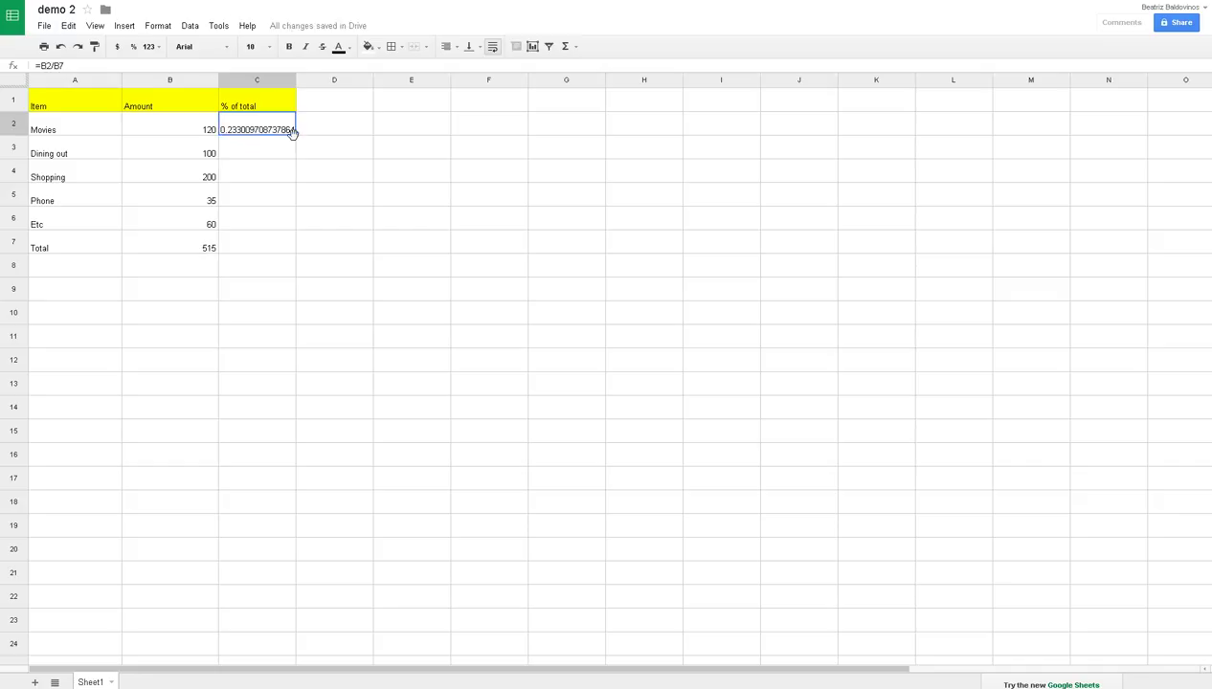
{"action": "left_click_drag", "start_coordinate": [293, 132], "coordinate": [284, 236]}
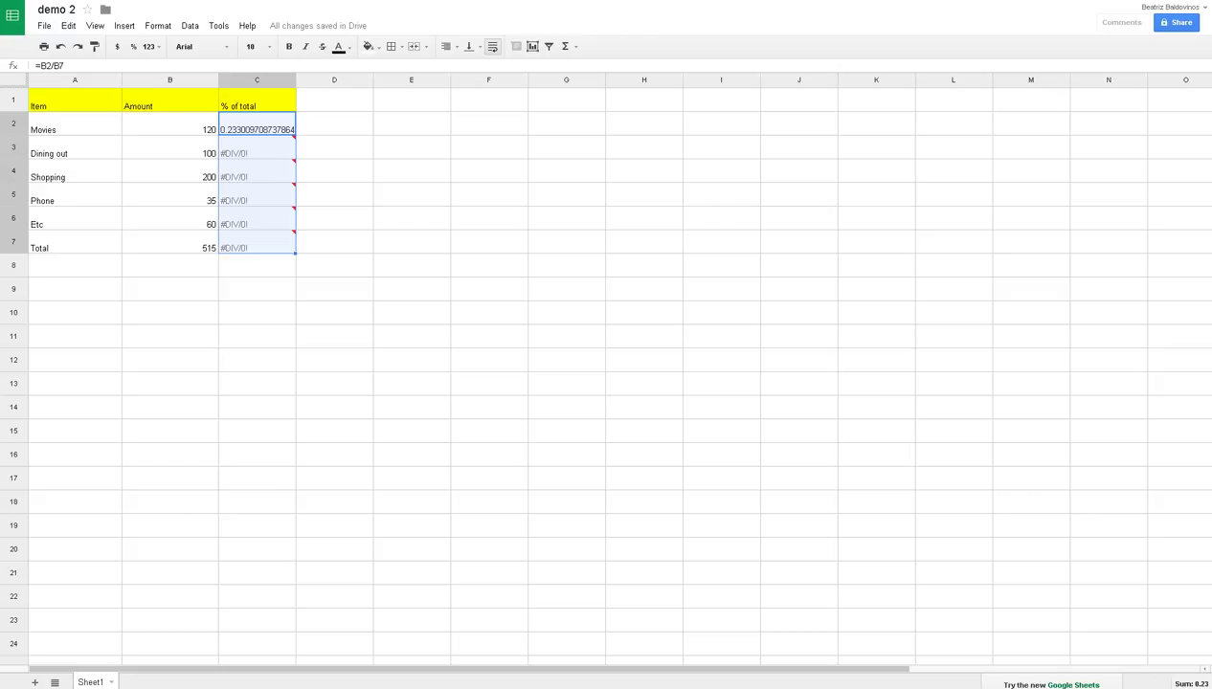
Make the total reference absolute in cell C2 so that its formula reads =B2/$B$7
{"action": "left_click", "coordinate": [273, 132]}
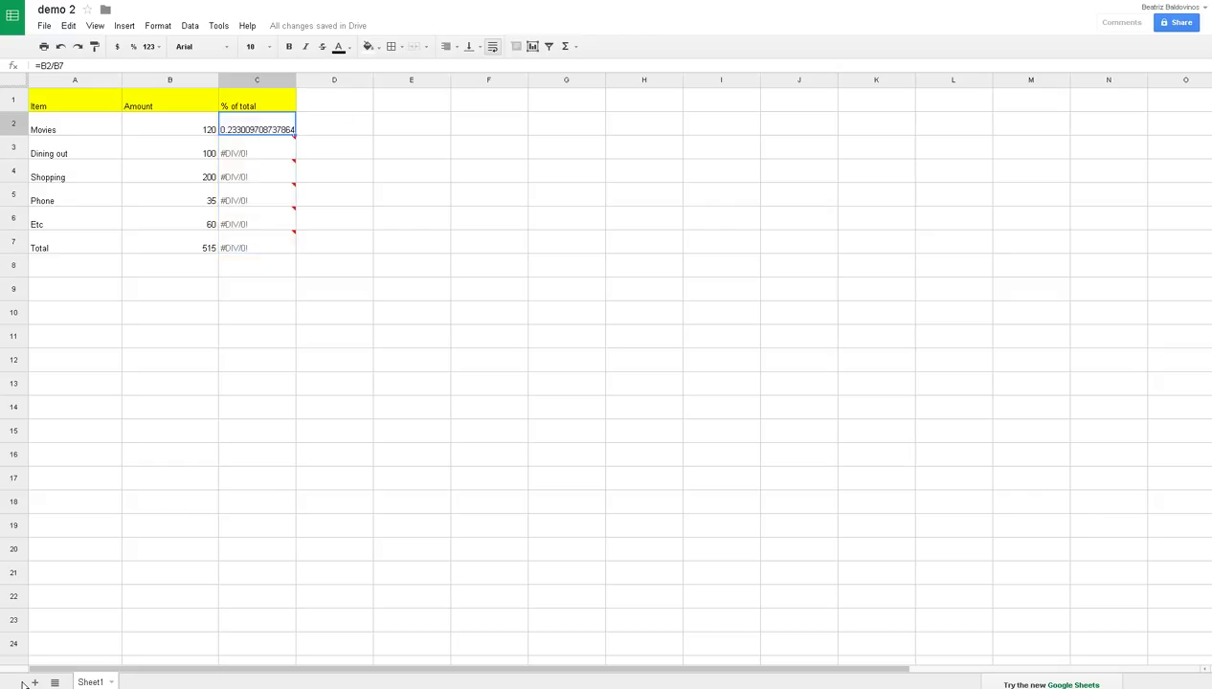
{"action": "double_click", "coordinate": [273, 131]}
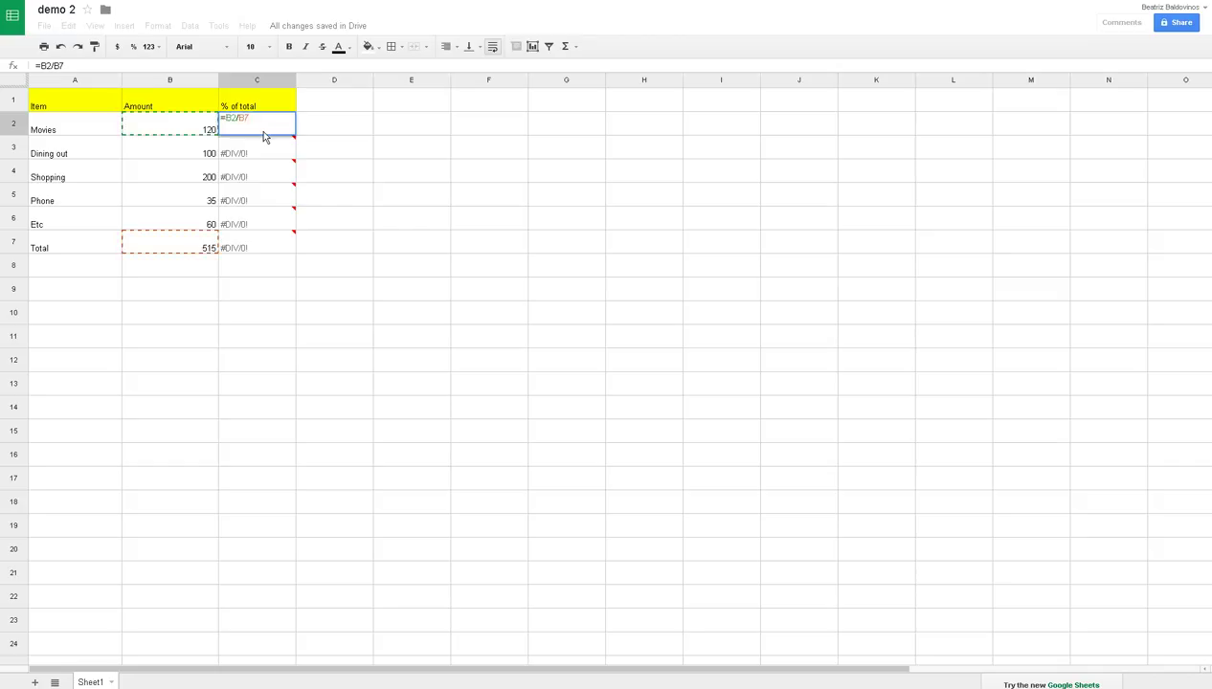
{"action": "type", "text": "$"}
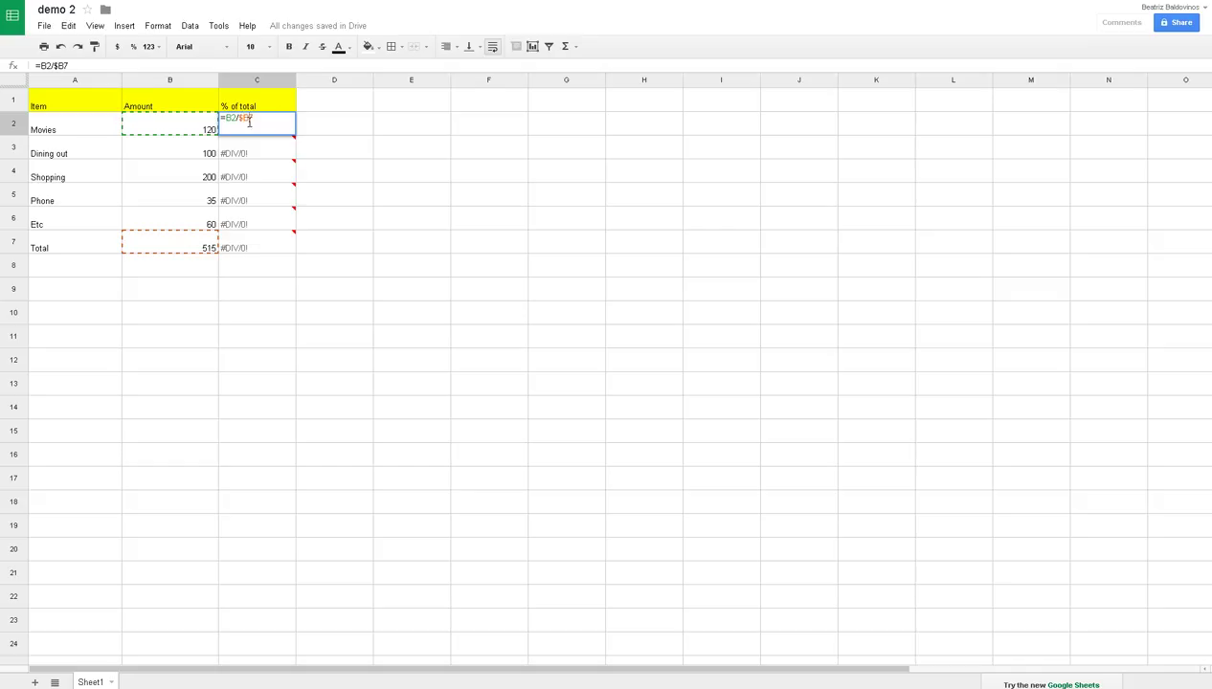
{"action": "mouse_move", "coordinate": [271, 155]}
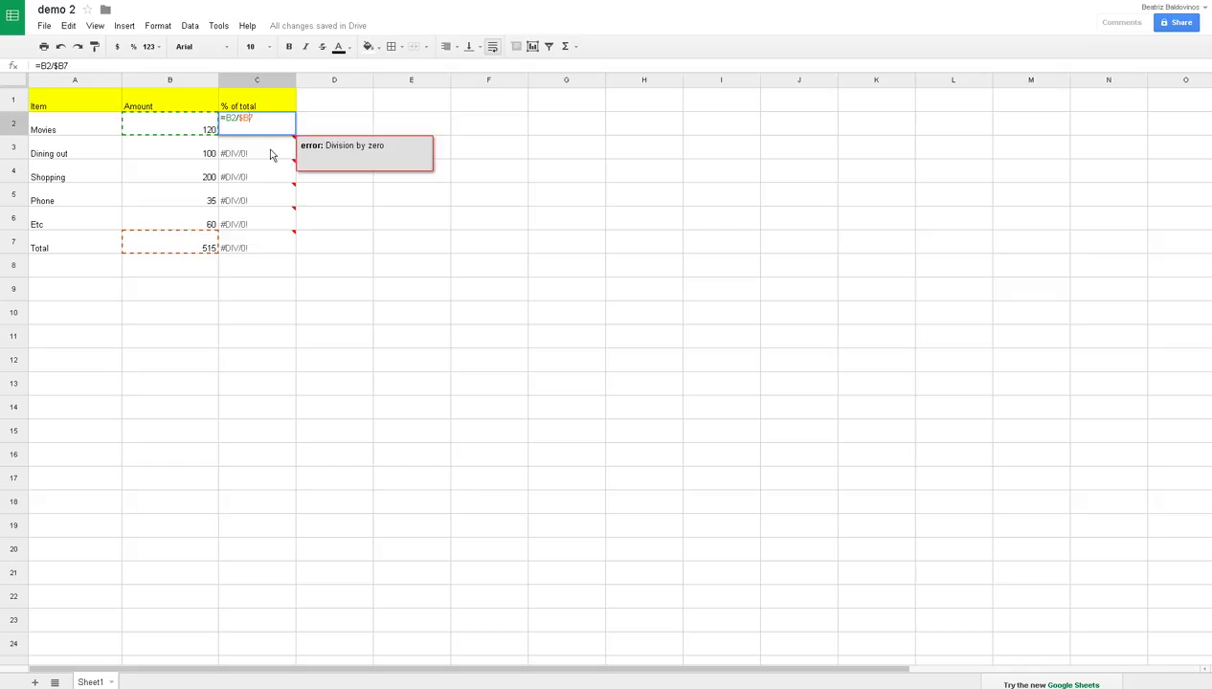
{"action": "type", "text": "$"}
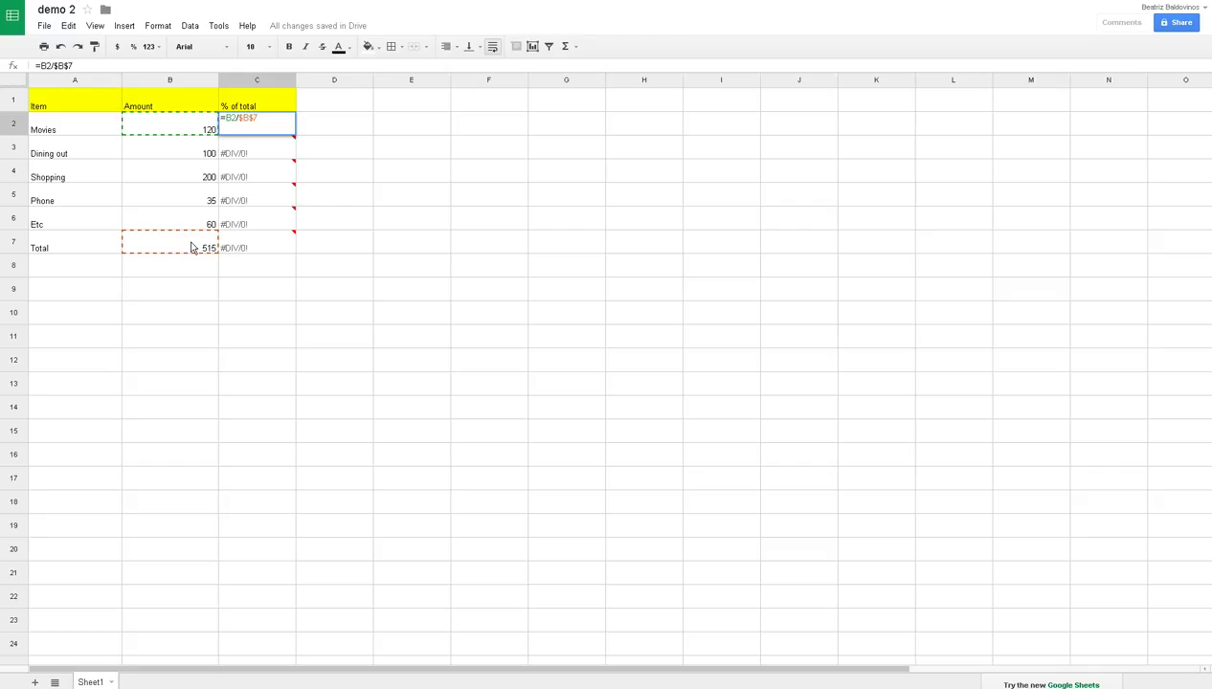
{"action": "key", "text": "Return"}
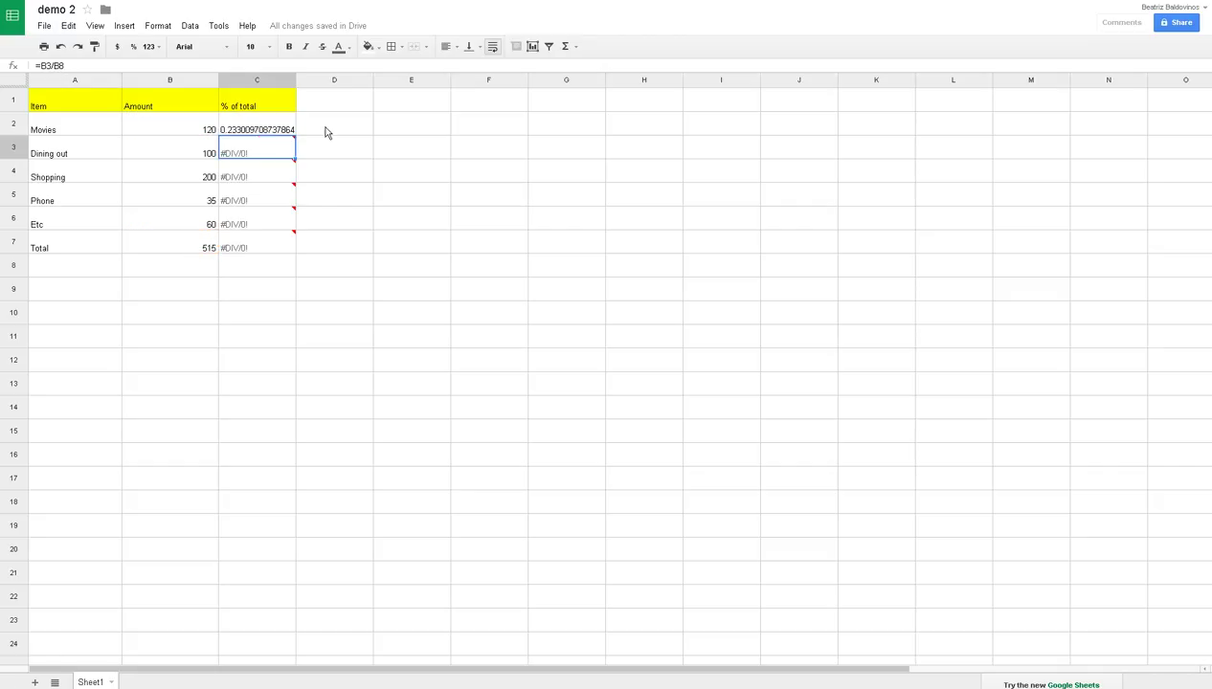
Fill the corrected formula from cell C2 down through C7
{"action": "left_click", "coordinate": [287, 130]}
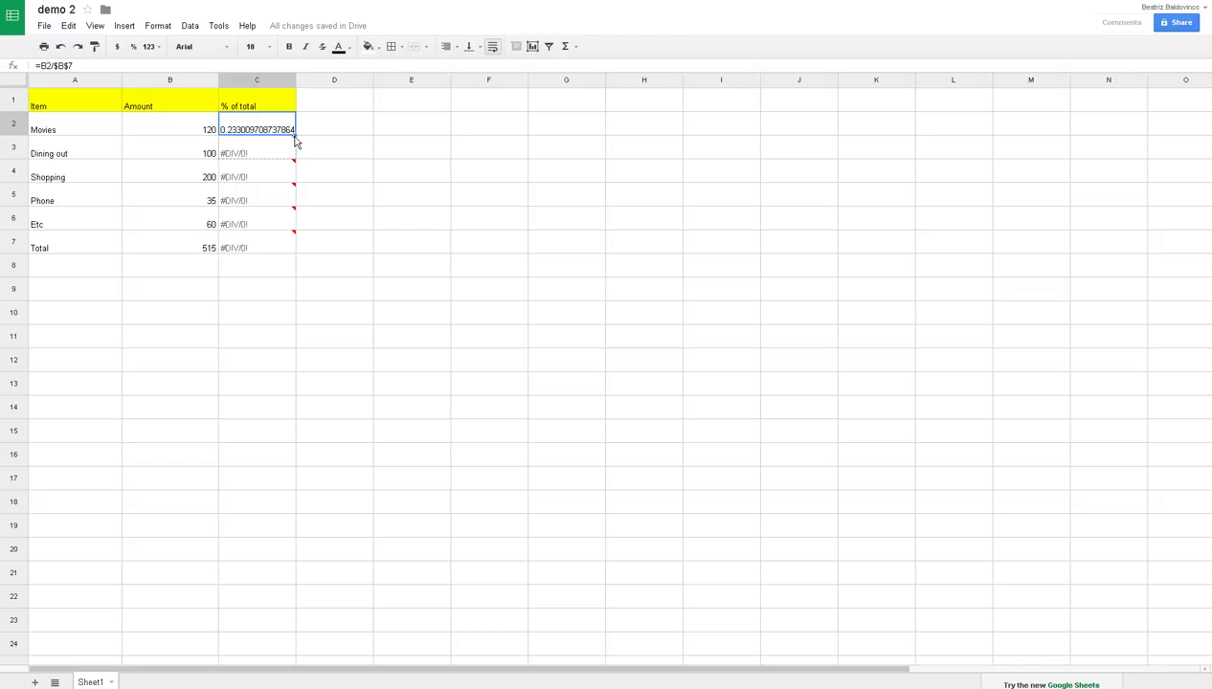
{"action": "left_click_drag", "start_coordinate": [294, 140], "coordinate": [283, 244]}
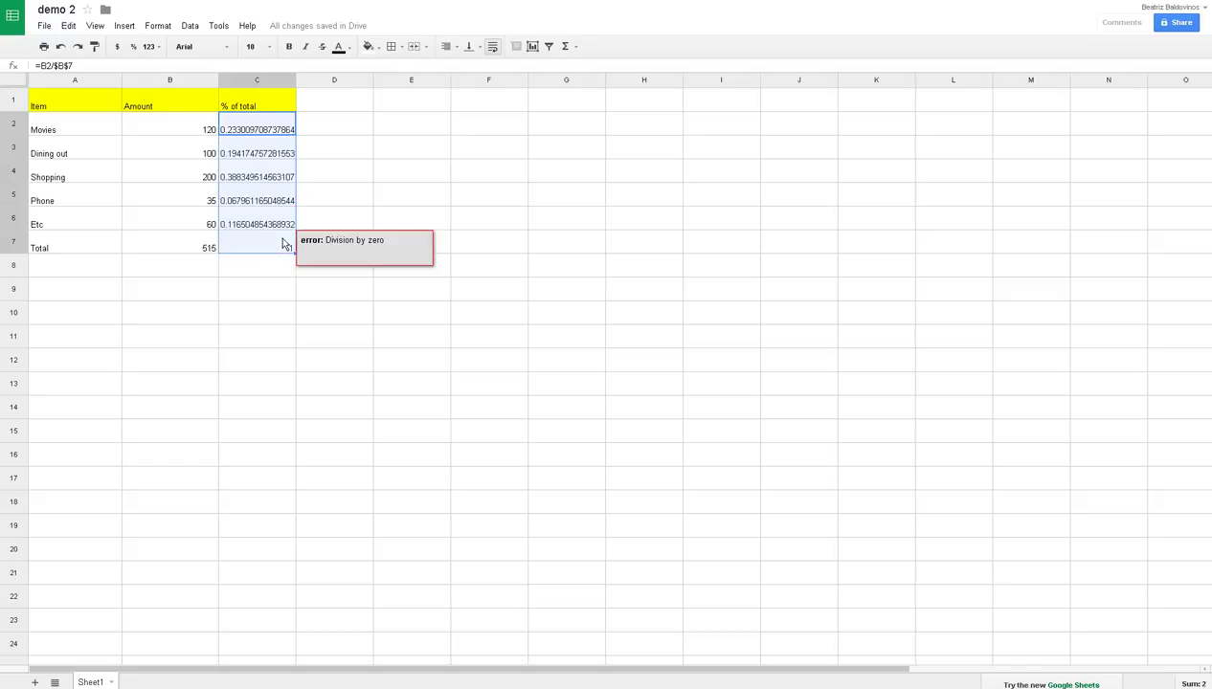
{"action": "key", "text": "Return"}
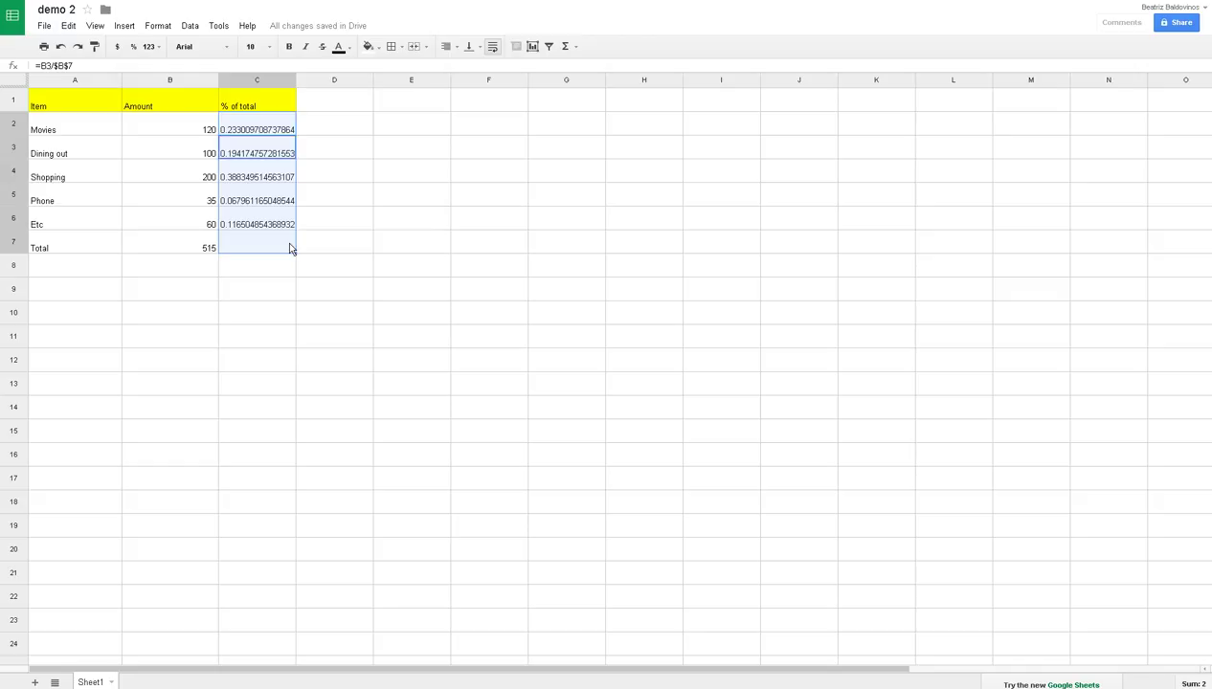
Inspect the copied formulas in cells C7, C5 and C4 to check which cells they reference
{"action": "left_click", "coordinate": [291, 248]}
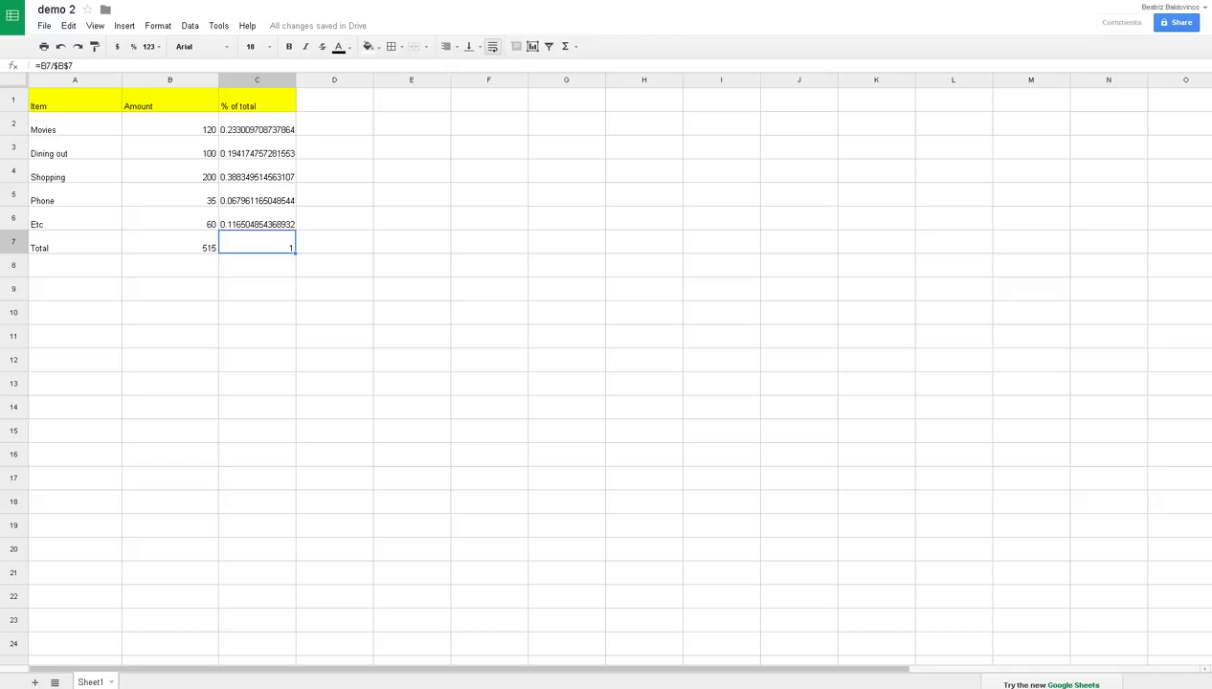
{"action": "left_click", "coordinate": [275, 198]}
{"action": "double_click", "coordinate": [275, 199]}
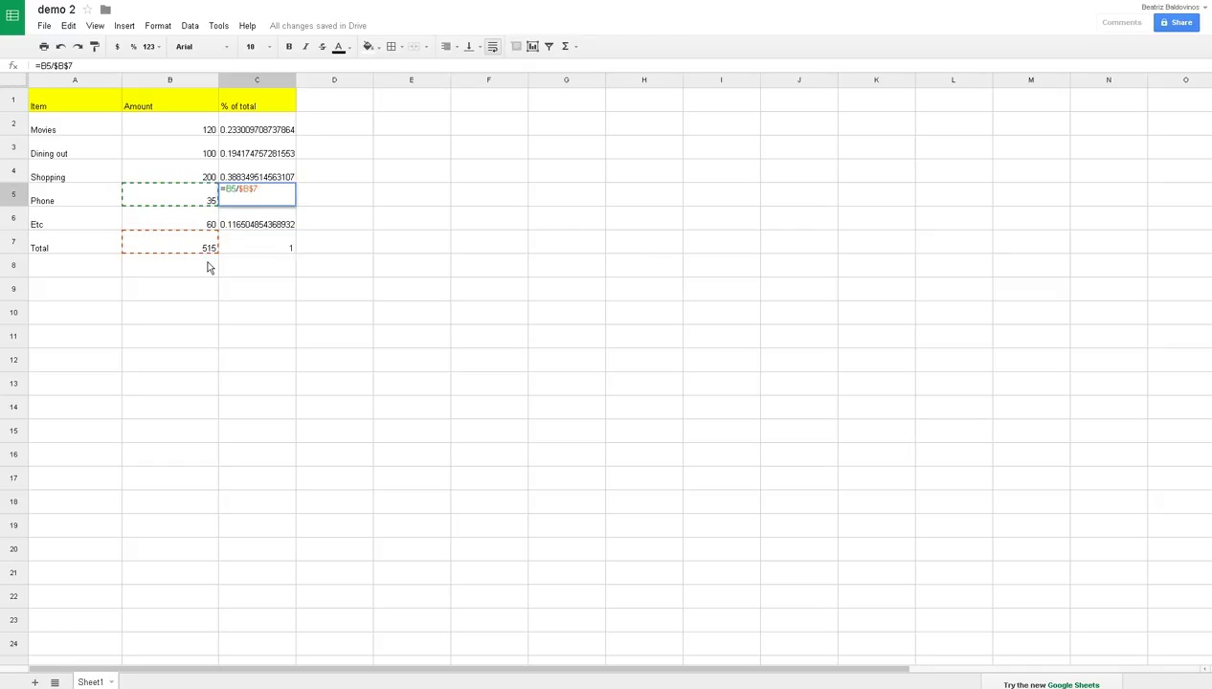
{"action": "left_click", "coordinate": [239, 174]}
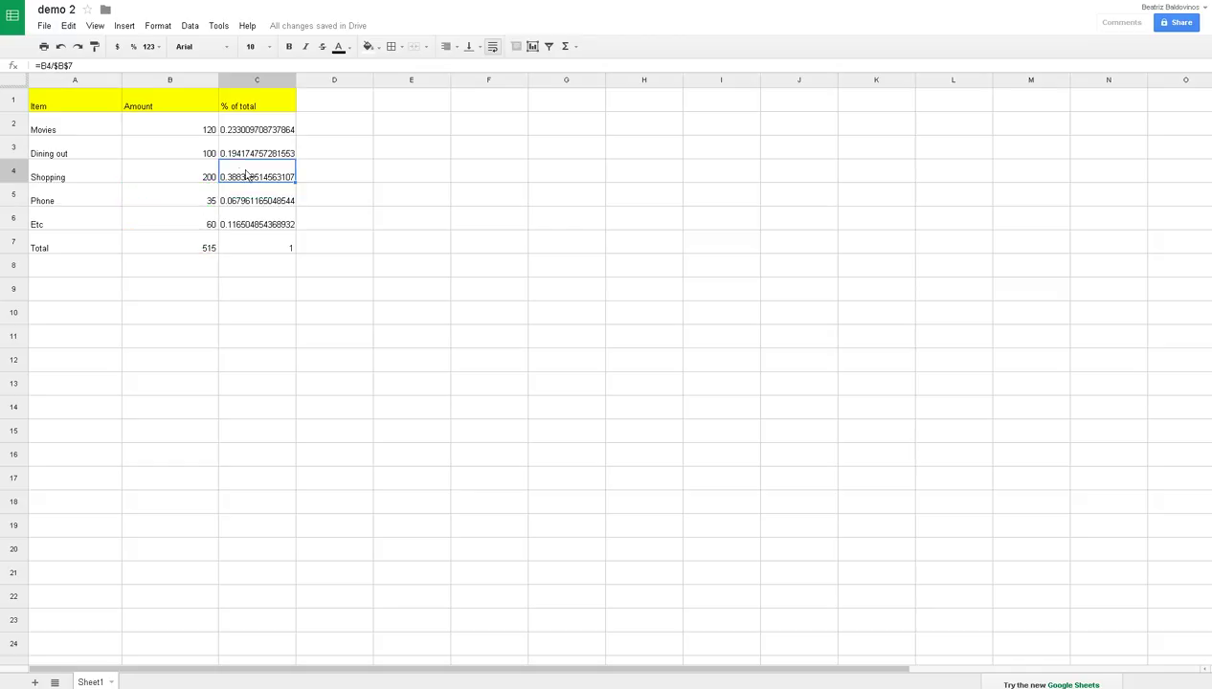
{"action": "double_click", "coordinate": [239, 173]}
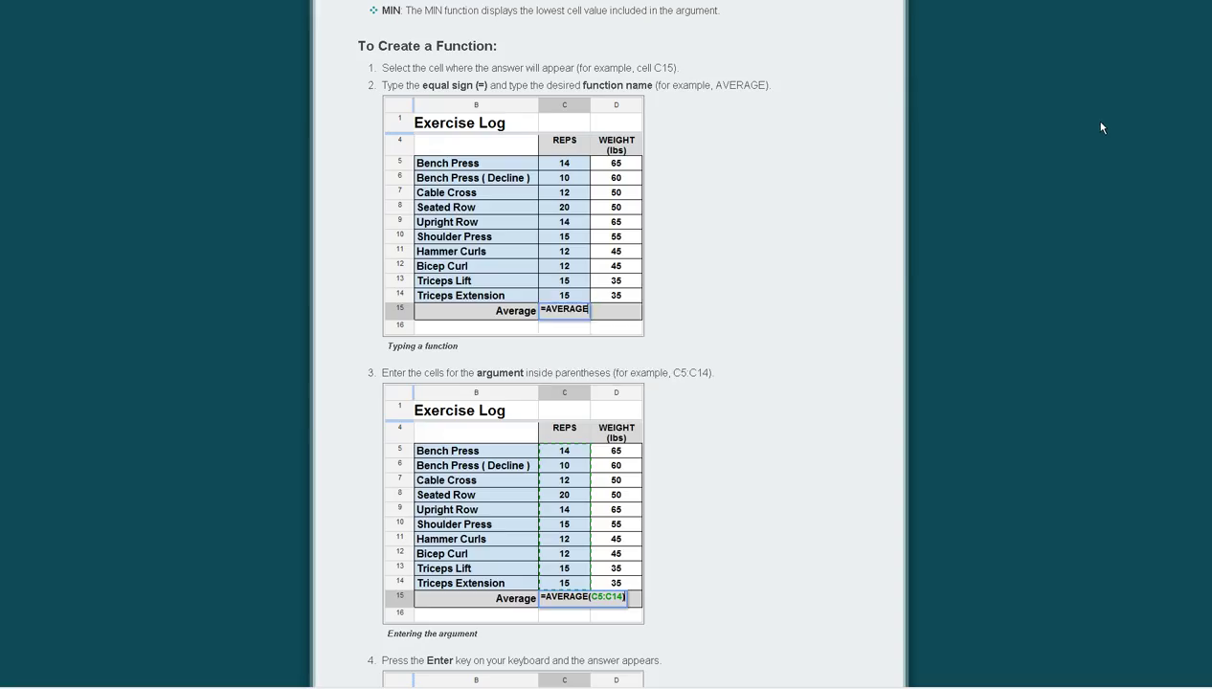
Read the Creating a Function tutorial page, covering the common functions and the AVERAGE example steps
{"action": "scroll", "coordinate": [1100, 127], "scroll_direction": "up", "scroll_amount": 3}
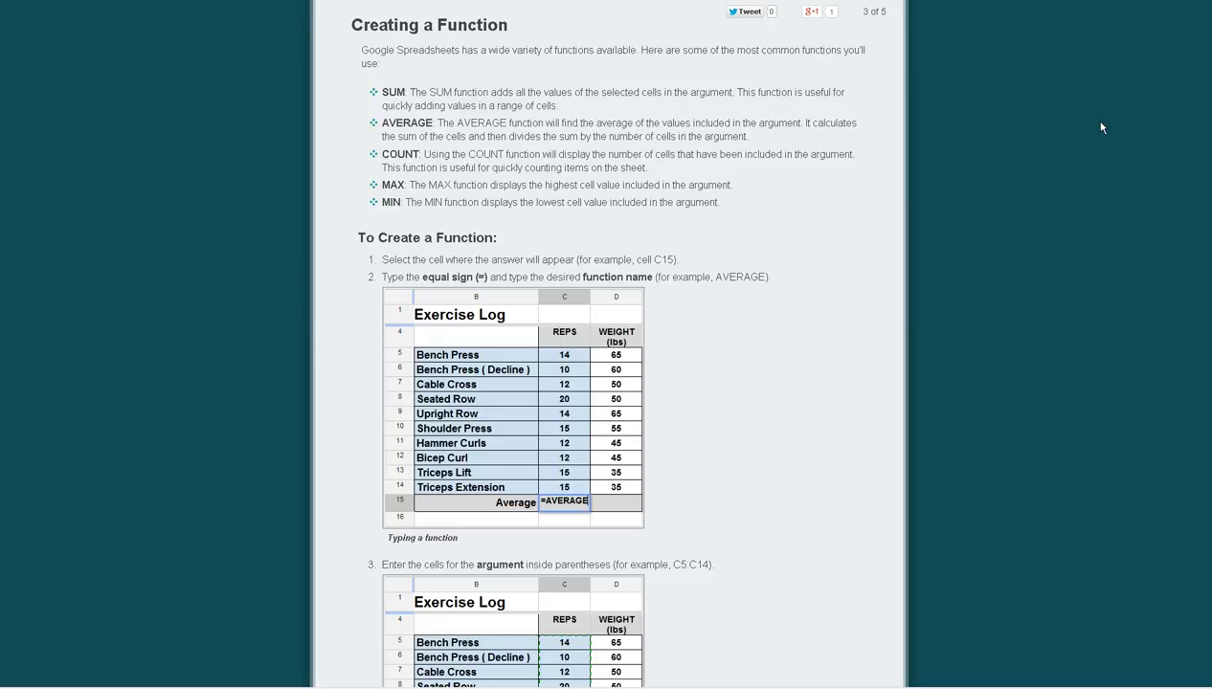
{"action": "scroll", "coordinate": [1101, 127], "scroll_direction": "down", "scroll_amount": 1}
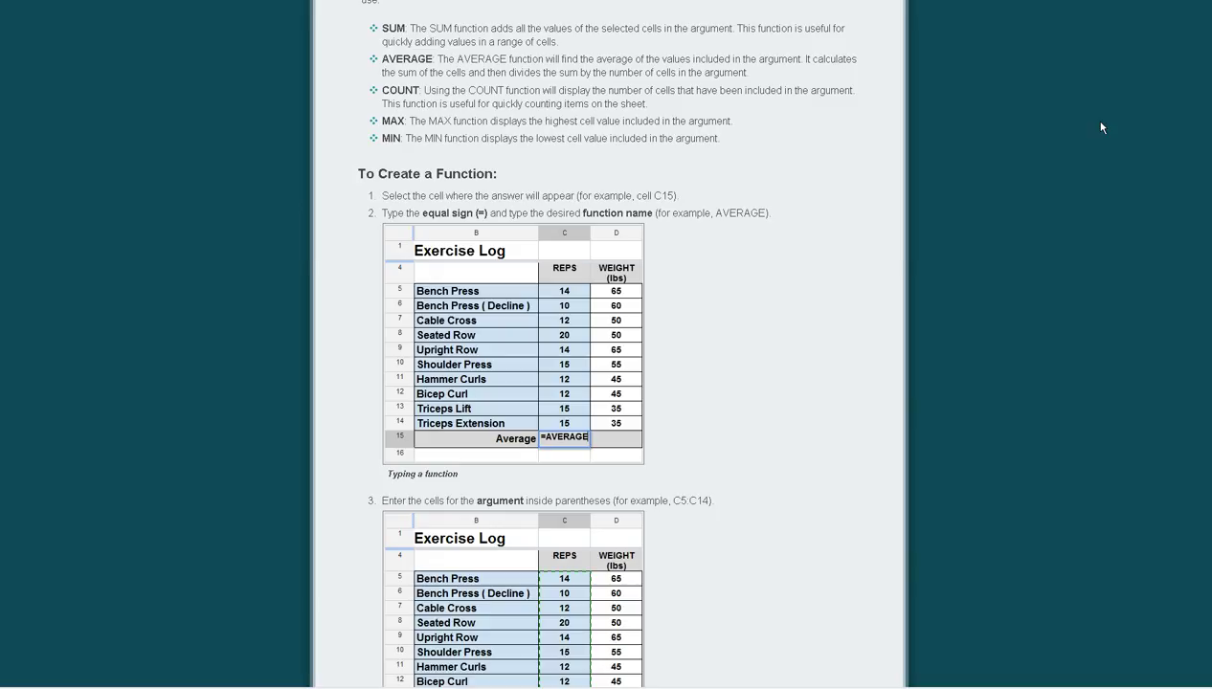
{"action": "scroll", "coordinate": [1101, 128], "scroll_direction": "down", "scroll_amount": 1}
{"action": "scroll", "coordinate": [1101, 127], "scroll_direction": "down", "scroll_amount": 2}
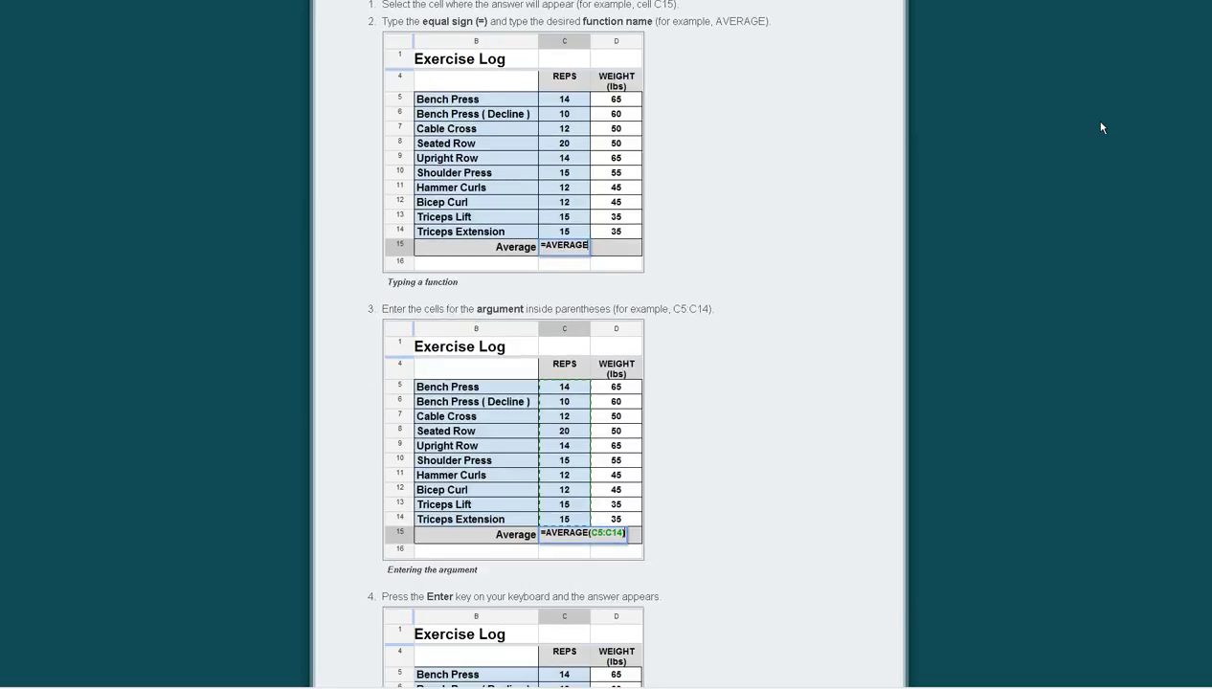